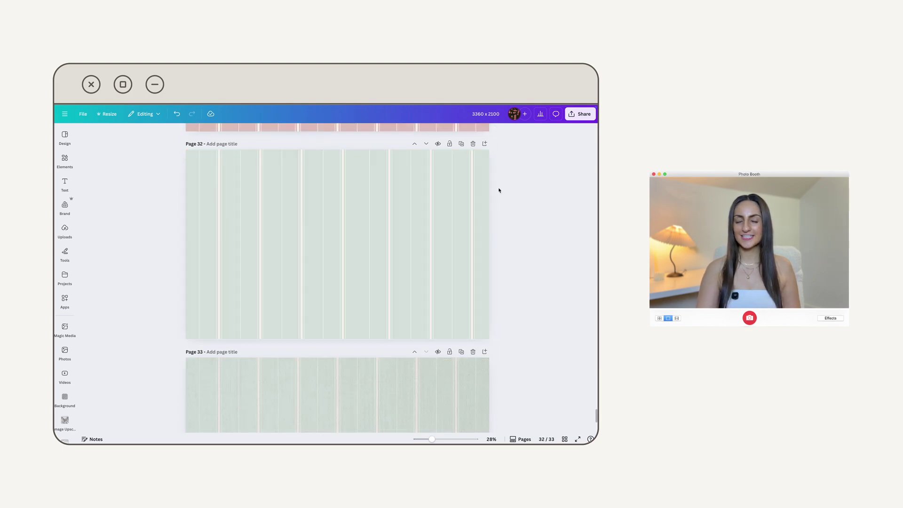
{"action": "left_click_drag", "start_coordinate": [503, 264], "coordinate": [399, 246]}
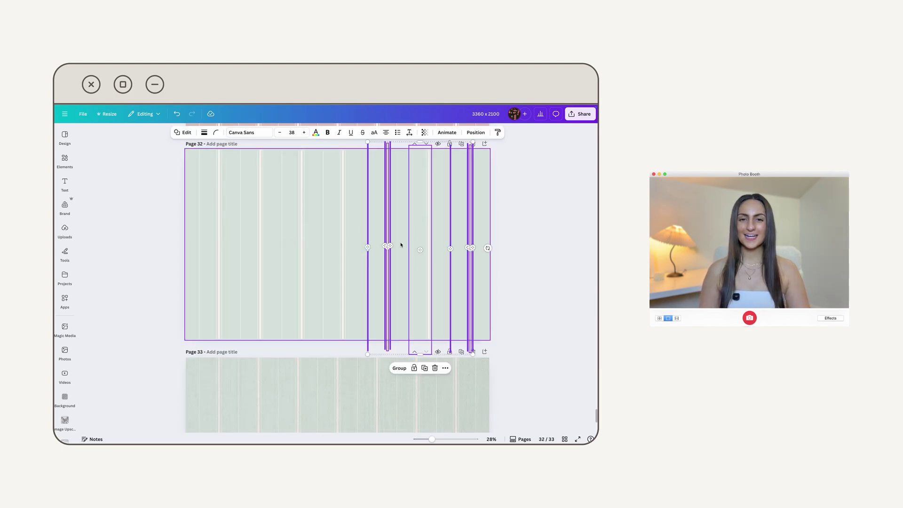
{"action": "left_click", "coordinate": [512, 247]}
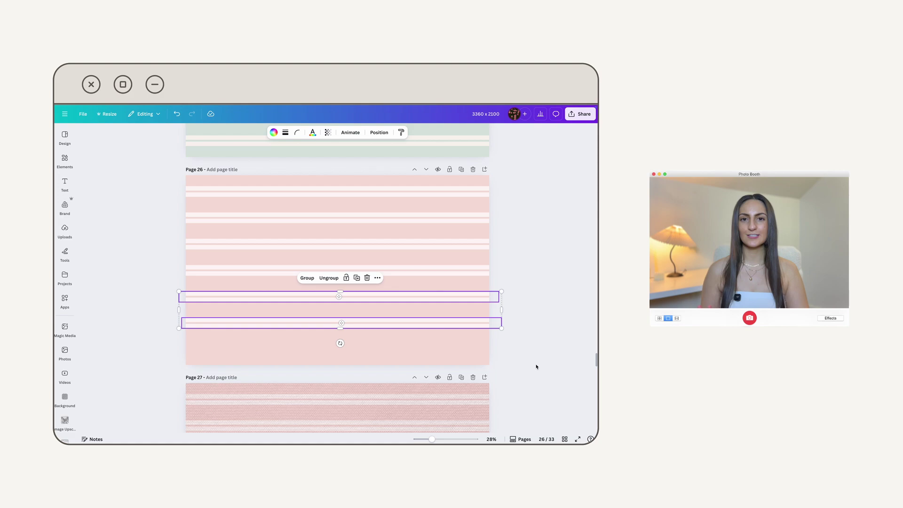
- Add one more white double stripe to the empty area at the bottom of the pink pattern on page 26
{"action": "left_click", "coordinate": [498, 343]}
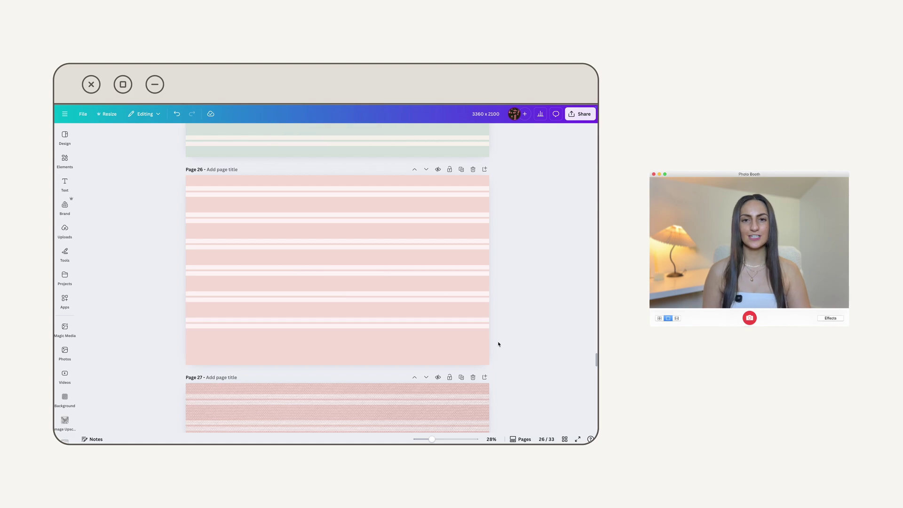
{"action": "left_click_drag", "start_coordinate": [498, 343], "coordinate": [467, 352]}
{"action": "left_click", "coordinate": [518, 286]}
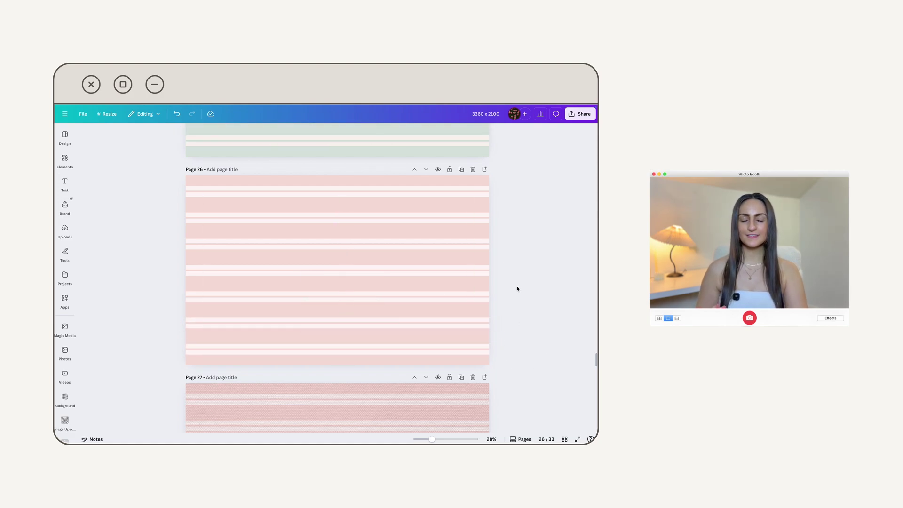
- Try the Textured linen fabric texture on the pink grid image on page 20 and close the texture settings
{"action": "scroll", "coordinate": [517, 286], "scroll_direction": "up", "scroll_amount": 5}
{"action": "scroll", "coordinate": [513, 285], "scroll_direction": "up", "scroll_amount": 1}
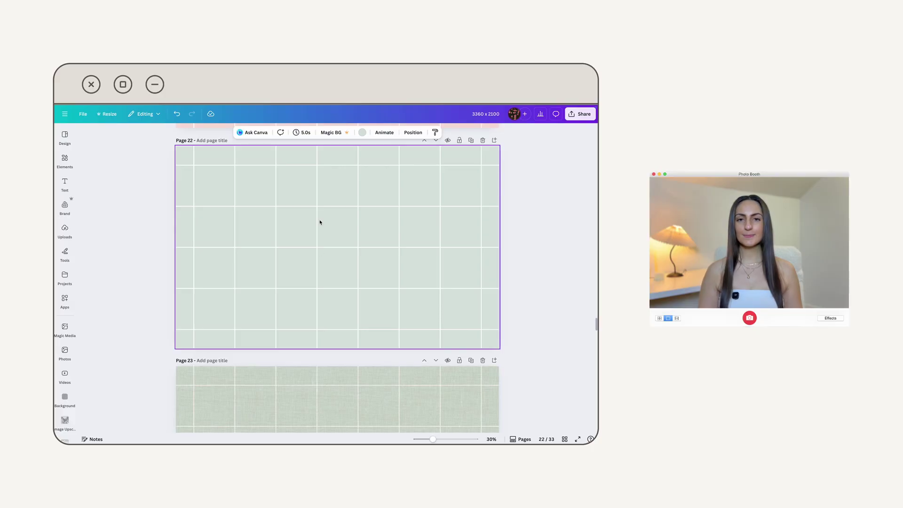
{"action": "scroll", "coordinate": [320, 222], "scroll_direction": "up", "scroll_amount": 5}
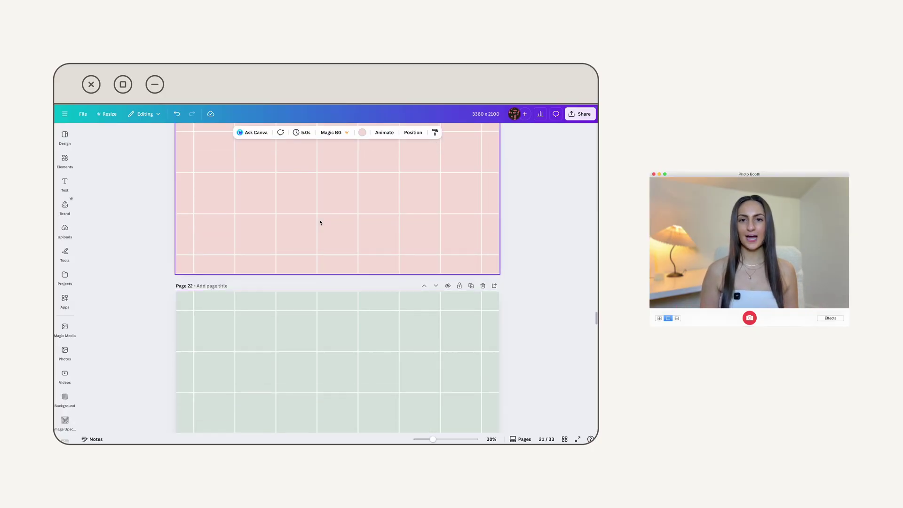
{"action": "scroll", "coordinate": [320, 222], "scroll_direction": "up", "scroll_amount": 5}
{"action": "left_click", "coordinate": [318, 221]}
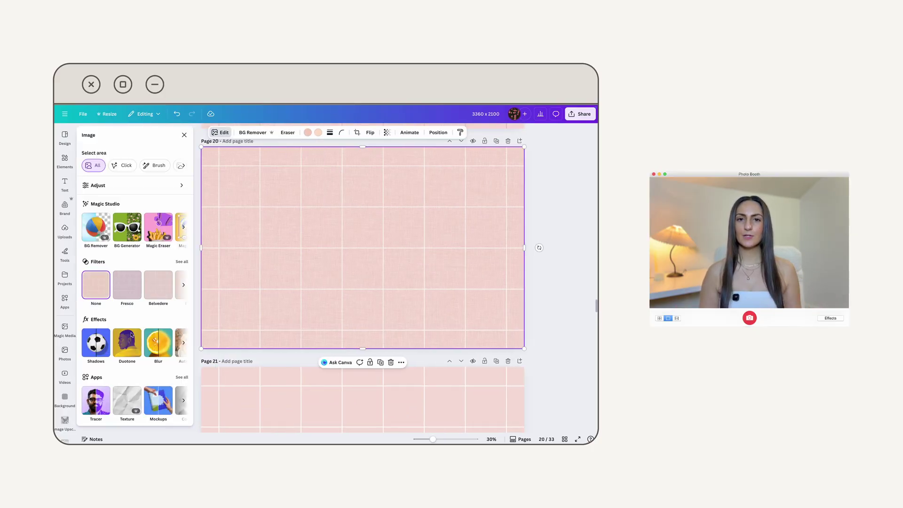
{"action": "left_click", "coordinate": [127, 401]}
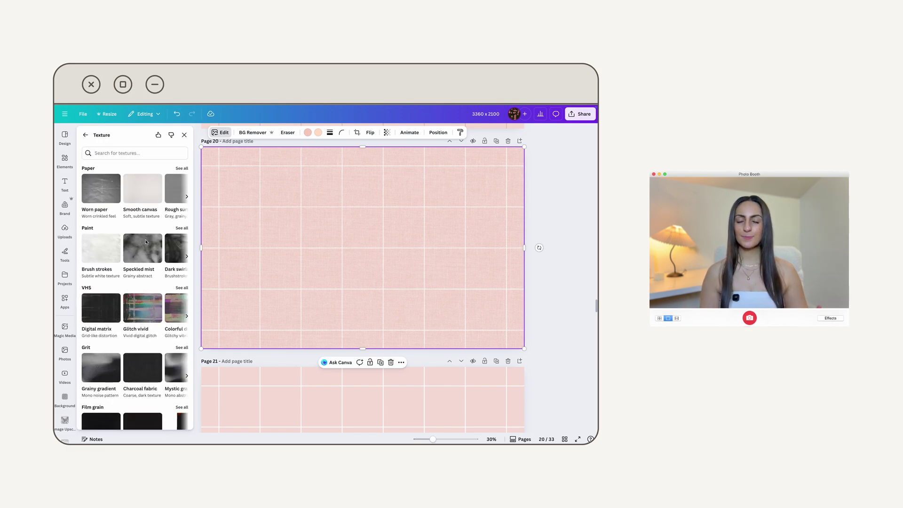
{"action": "scroll", "coordinate": [140, 299], "scroll_direction": "down", "scroll_amount": 5}
{"action": "scroll", "coordinate": [141, 299], "scroll_direction": "down", "scroll_amount": 3}
{"action": "left_click", "coordinate": [182, 311]}
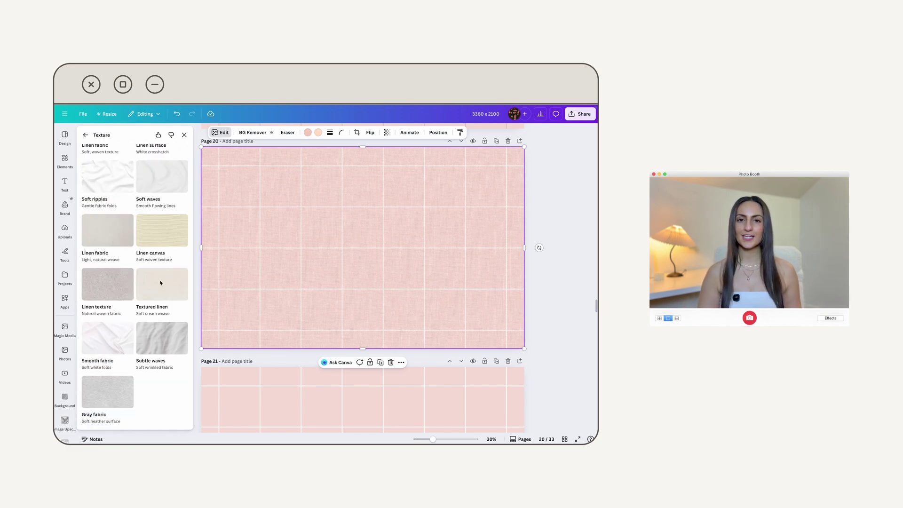
{"action": "left_click", "coordinate": [160, 284]}
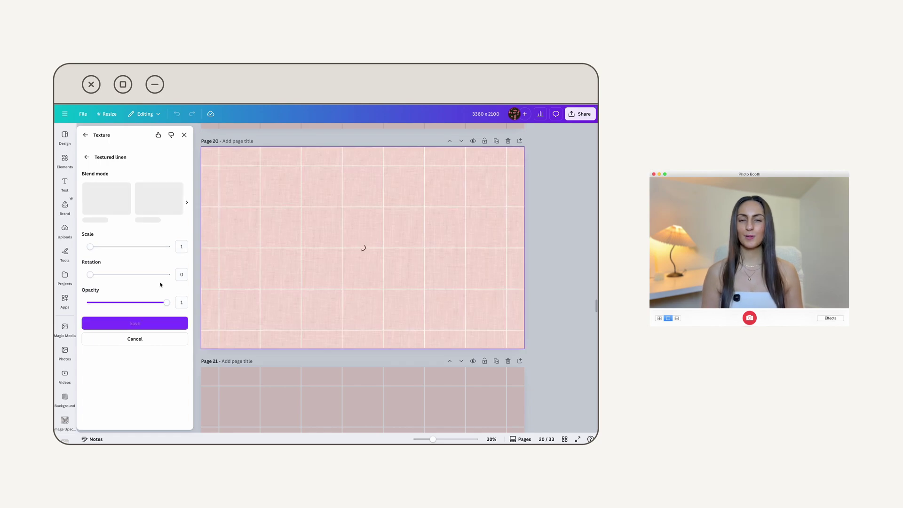
{"action": "left_click", "coordinate": [183, 135]}
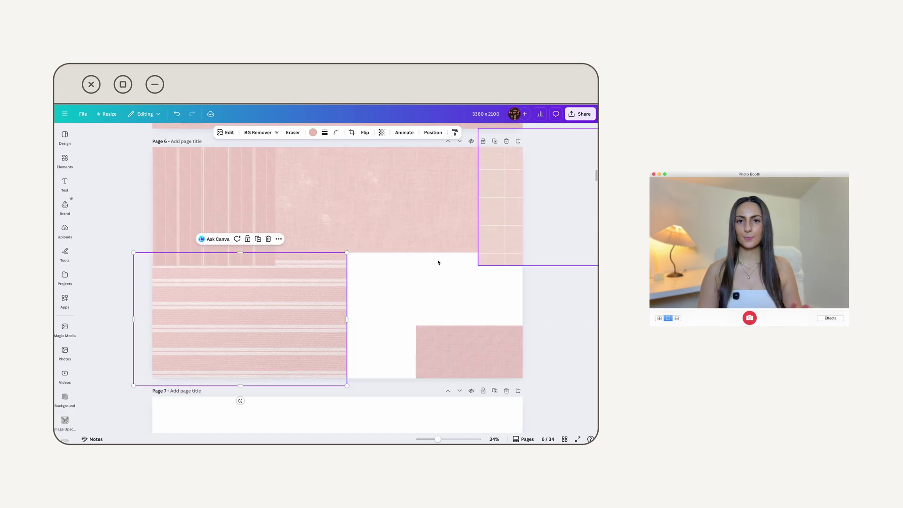
- Shift the grid patch inward and extend the lower-right pink patch on page 6 to fill the white gaps in the collage
{"action": "left_click", "coordinate": [375, 216]}
{"action": "left_click_drag", "start_coordinate": [511, 254], "coordinate": [426, 252]}
{"action": "left_click", "coordinate": [456, 331]}
{"action": "left_click_drag", "start_coordinate": [423, 322], "coordinate": [388, 269]}
{"action": "left_click_drag", "start_coordinate": [428, 201], "coordinate": [415, 212]}
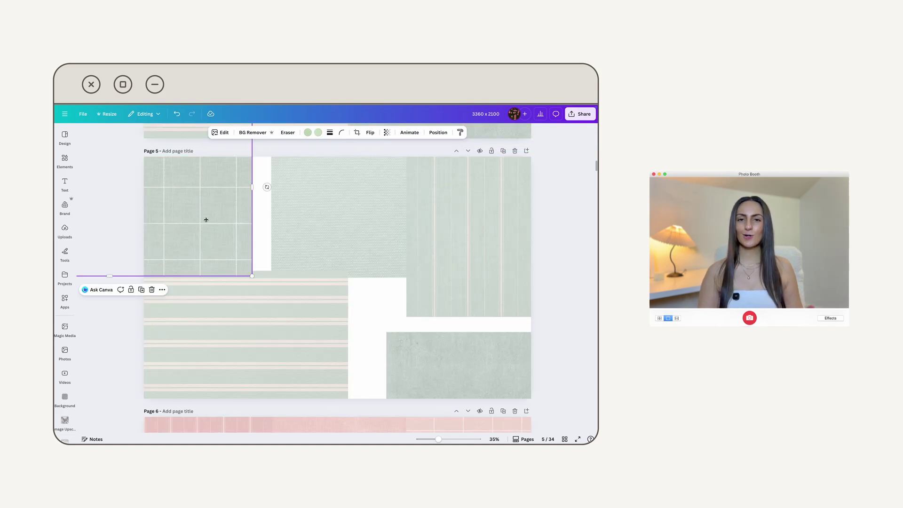
- Shift the green grid patch and extend the lower-right textured green patch on page 5 over the collage's white gaps
{"action": "left_click_drag", "start_coordinate": [206, 219], "coordinate": [225, 221]}
{"action": "left_click", "coordinate": [387, 363]}
{"action": "left_click_drag", "start_coordinate": [388, 363], "coordinate": [360, 317]}
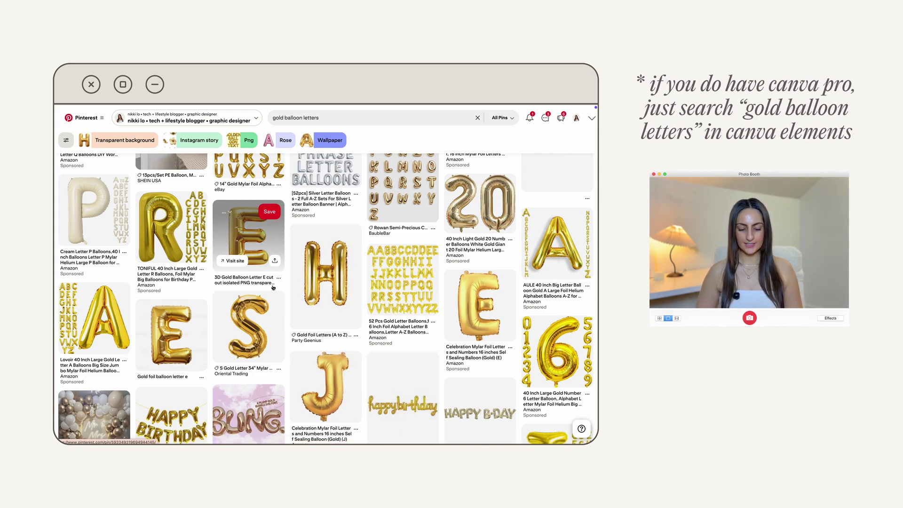
- In the Pinterest results for gold balloon letters, open the 3D gold balloon letter E pin and download its image
{"action": "scroll", "coordinate": [273, 288], "scroll_direction": "down", "scroll_amount": 2}
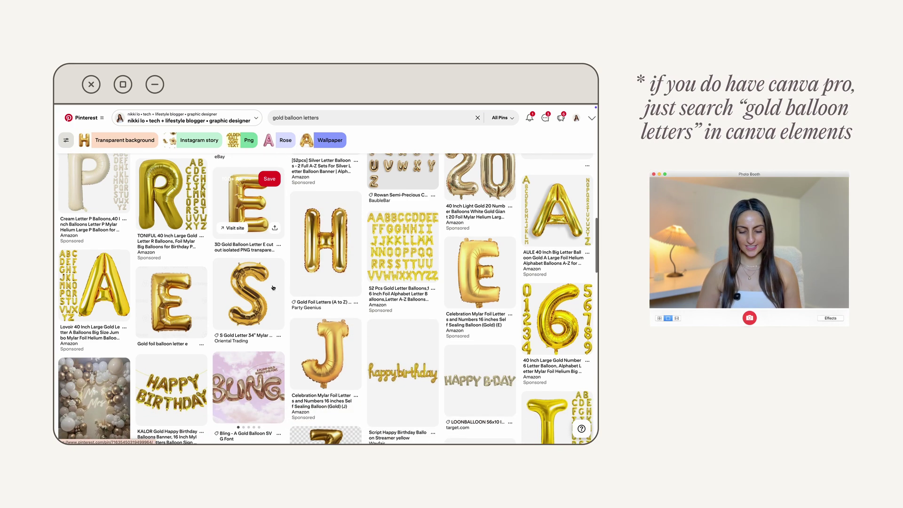
{"action": "left_click", "coordinate": [183, 308]}
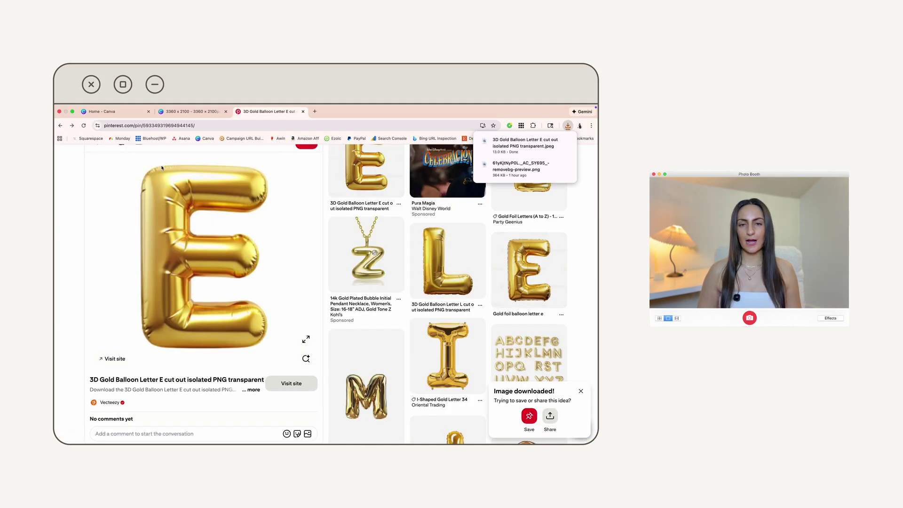
- Remove the background of the gold letter E image with remove.bg and download the free 400 x 400 preview
{"action": "left_click", "coordinate": [315, 120]}
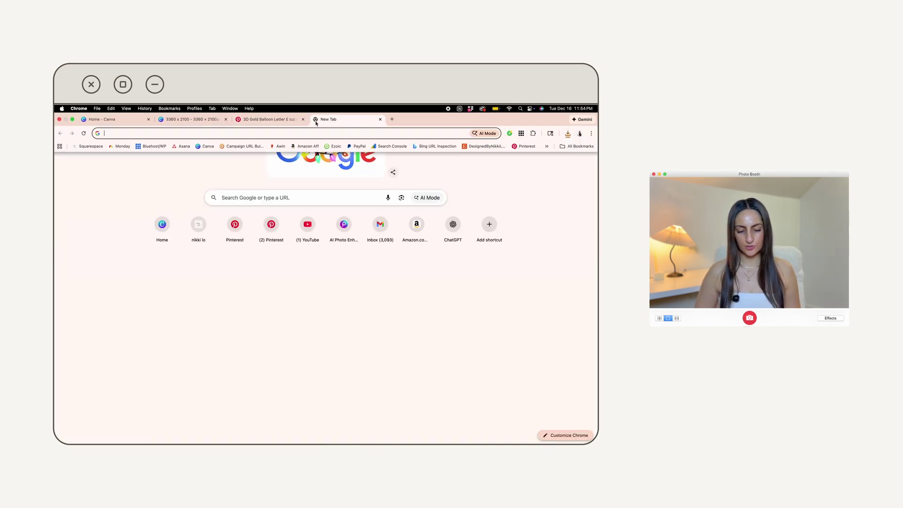
{"action": "type", "text": "remove.bg"}
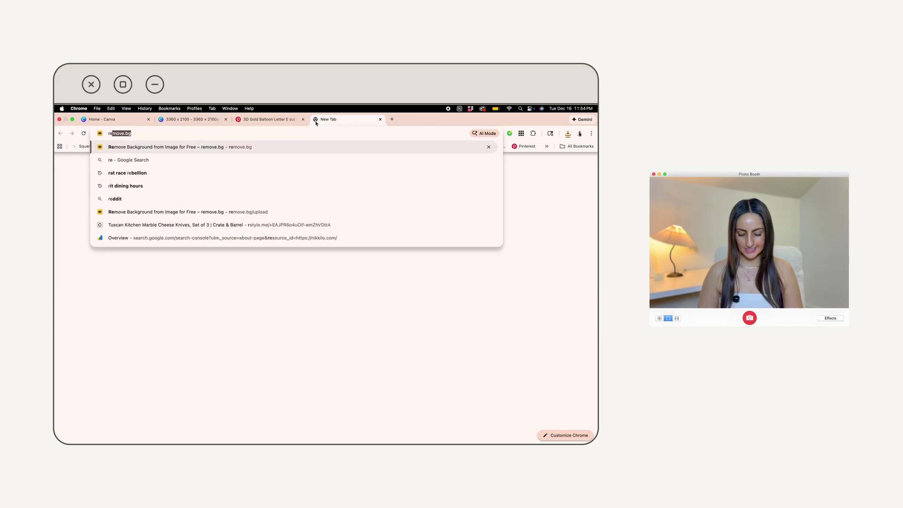
{"action": "key", "text": "Return"}
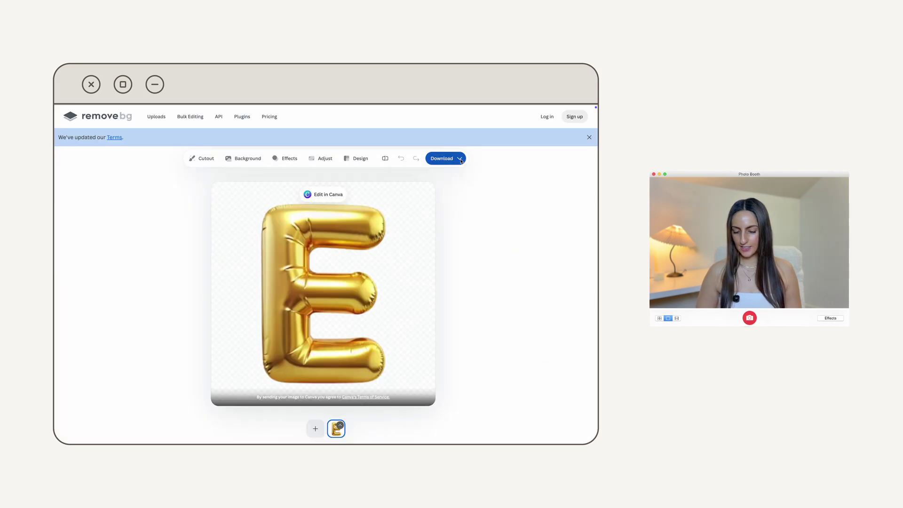
{"action": "left_click", "coordinate": [442, 158]}
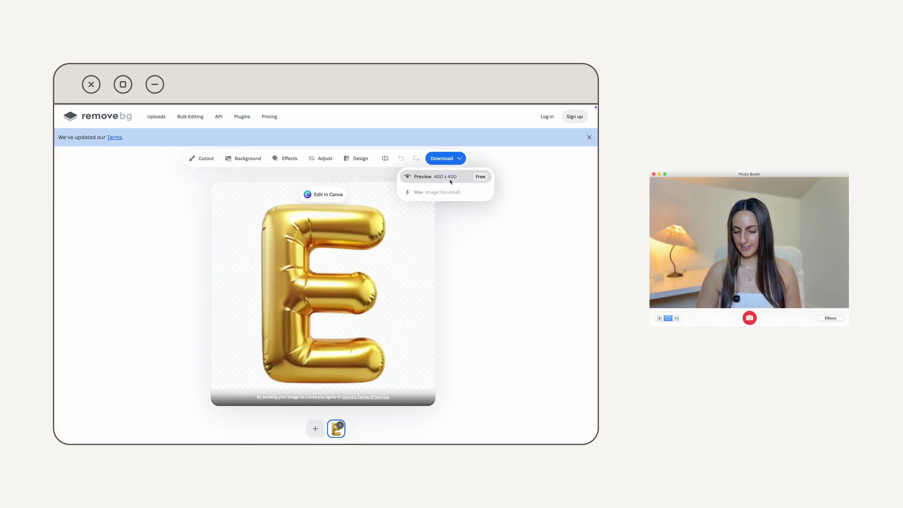
{"action": "left_click", "coordinate": [450, 181]}
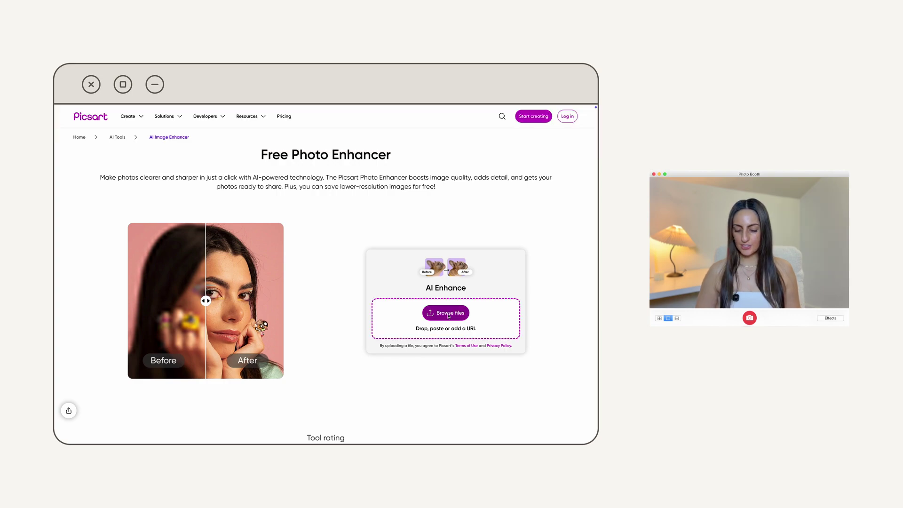
- Upload the background-free gold letter E PNG to Picsart's AI Enhance and get the enhanced image
{"action": "left_click", "coordinate": [448, 313]}
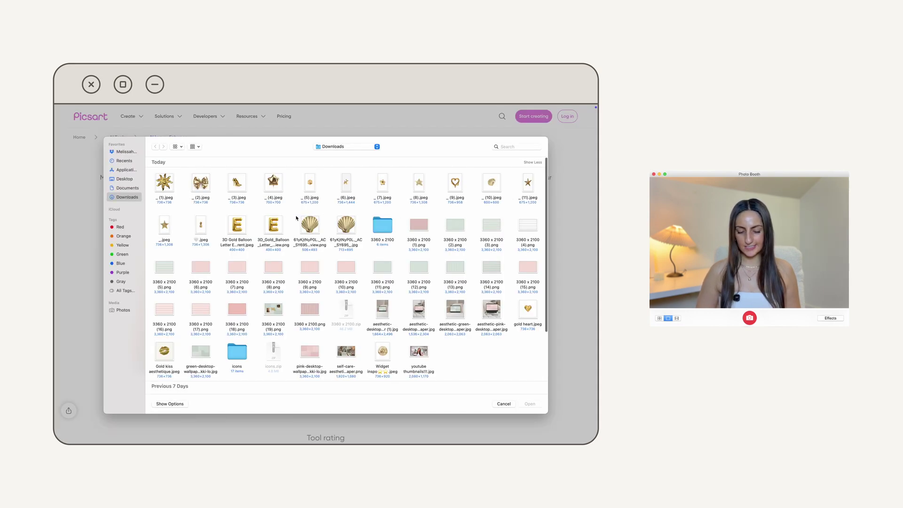
{"action": "double_click", "coordinate": [275, 226]}
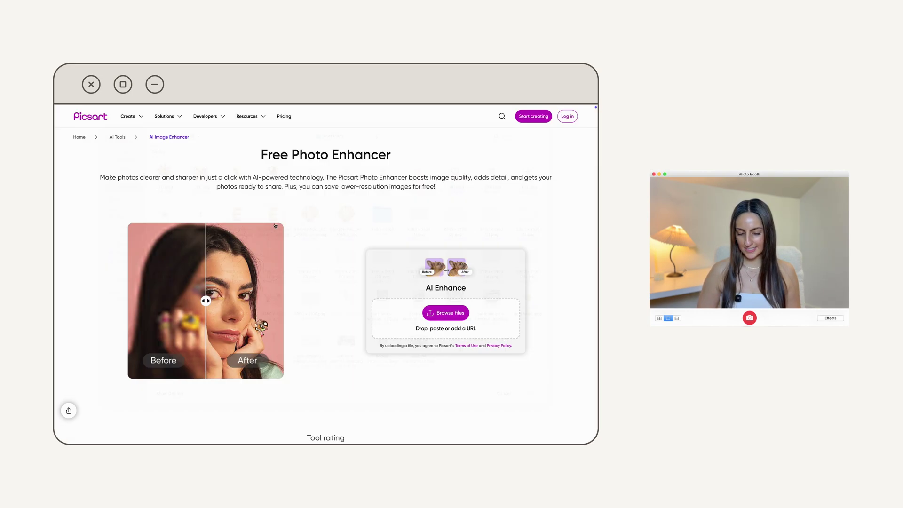
{"action": "left_click", "coordinate": [469, 368]}
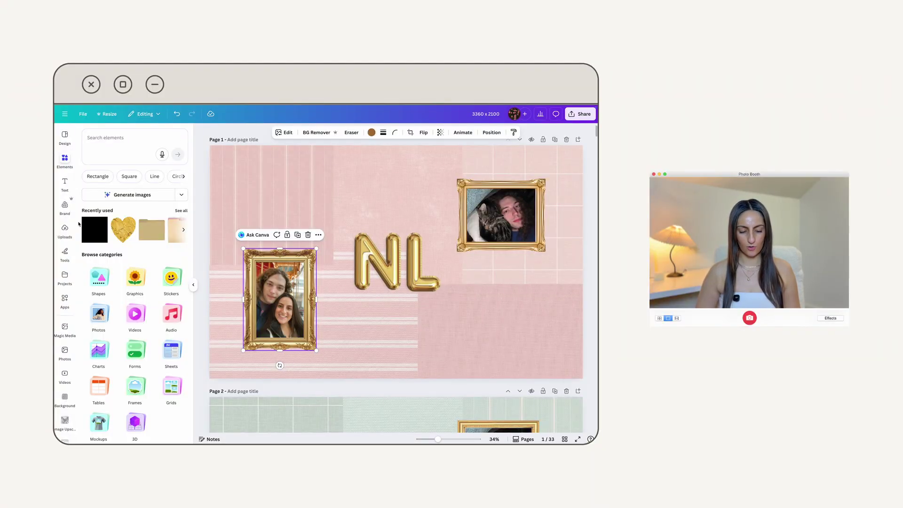
- Switch to Canva, upload the enhanced gold letter E image and place it on the pink wallpaper on page 1
{"action": "left_click", "coordinate": [65, 229]}
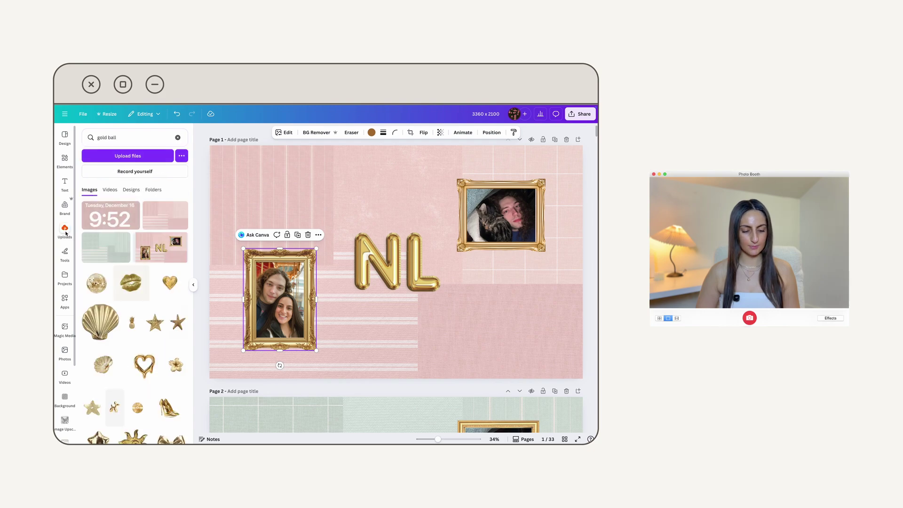
{"action": "left_click", "coordinate": [133, 157]}
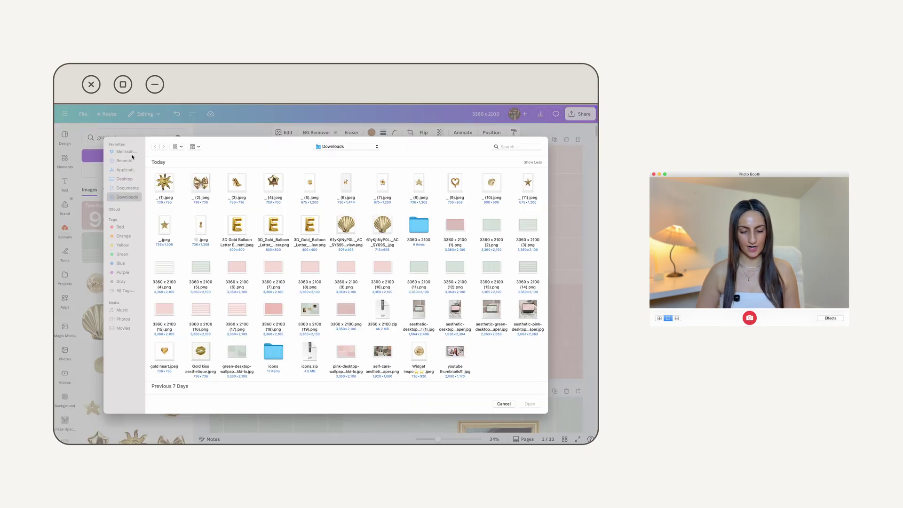
{"action": "key", "text": "Return"}
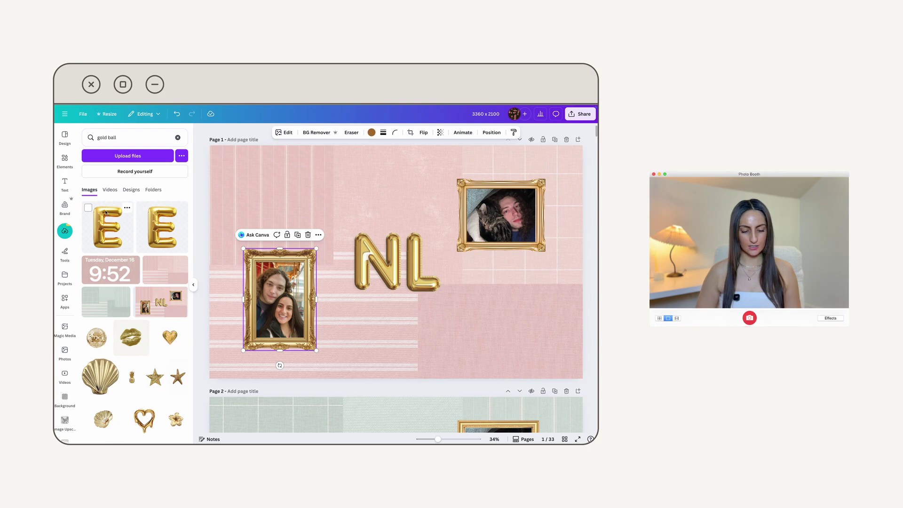
{"action": "left_click", "coordinate": [112, 226]}
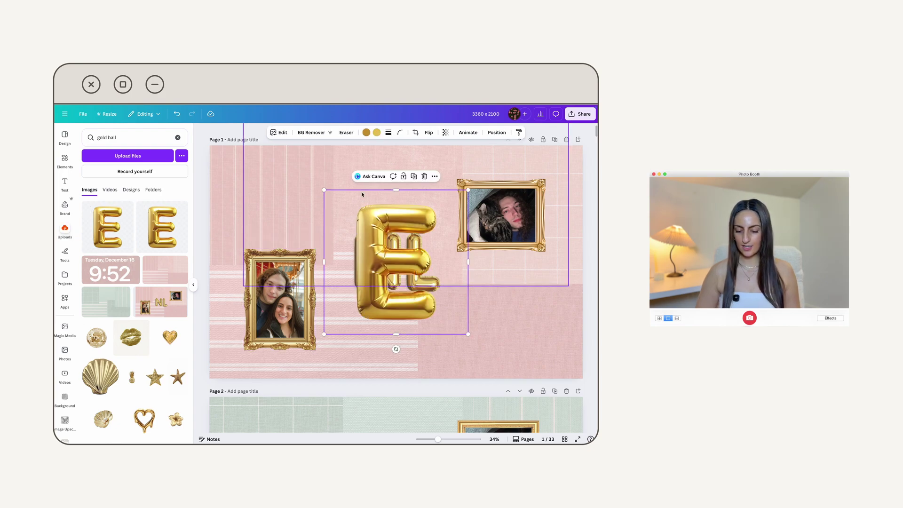
{"action": "left_click_drag", "start_coordinate": [374, 230], "coordinate": [322, 194]}
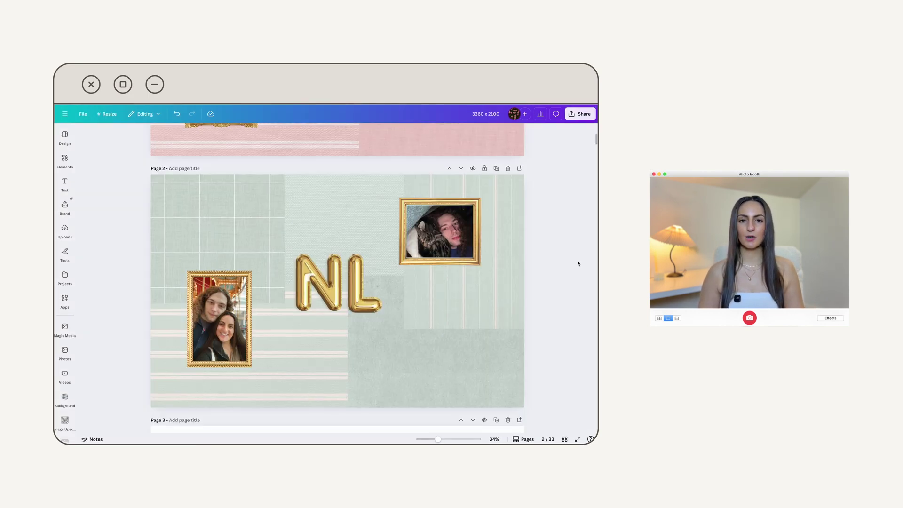
- Set the pink desktop wallpaper template PNG in the Downloads folder as the desktop picture
{"action": "scroll", "coordinate": [574, 233], "scroll_direction": "up", "scroll_amount": 1}
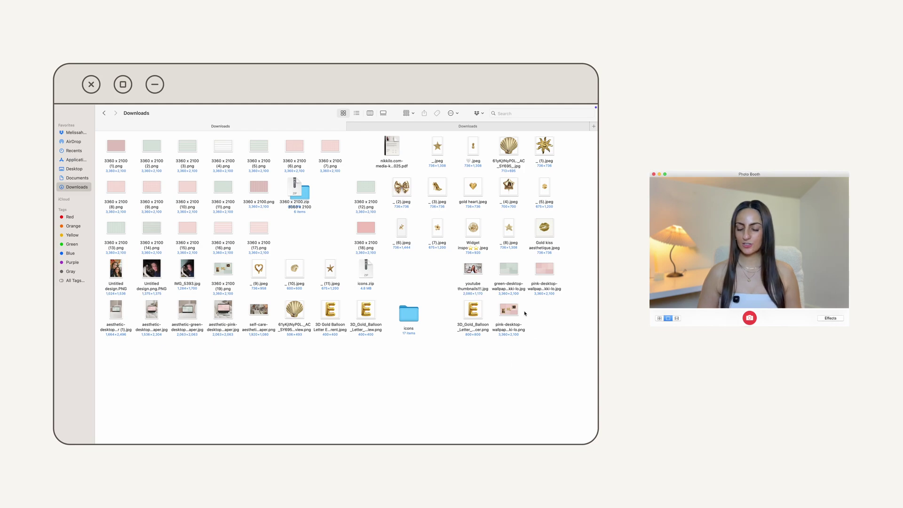
{"action": "left_click", "coordinate": [507, 314]}
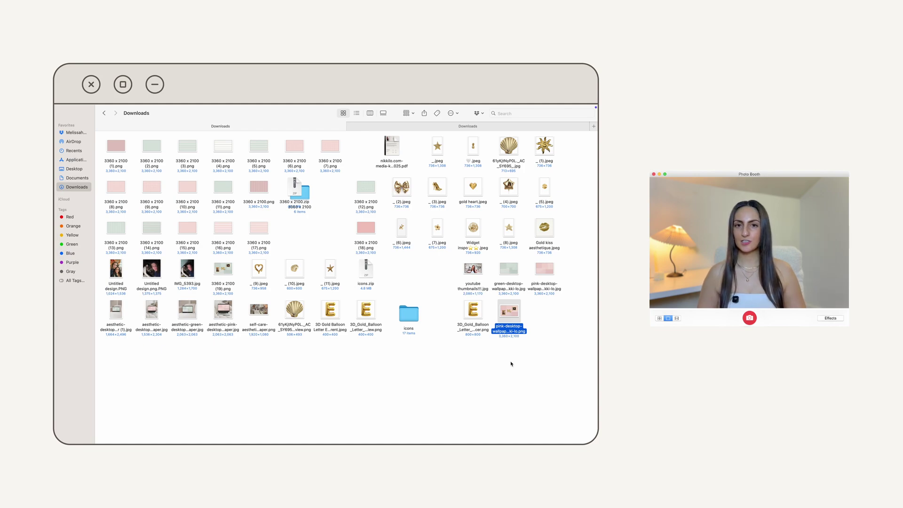
{"action": "right_click", "coordinate": [512, 319]}
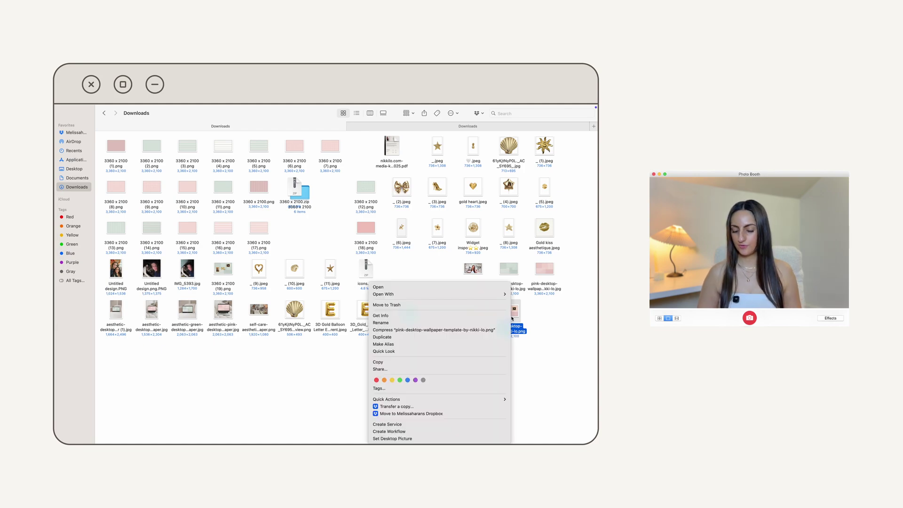
{"action": "left_click", "coordinate": [445, 438]}
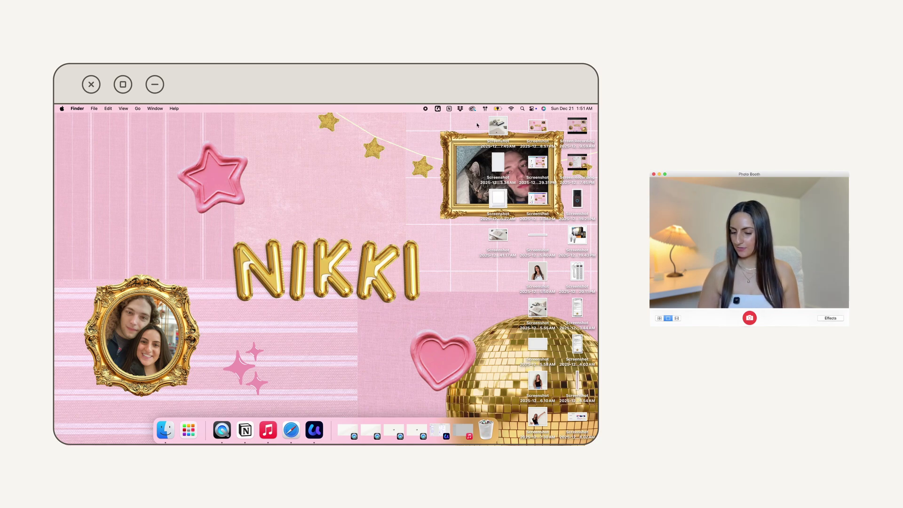
- Move all the screenshots and screen recordings on the desktop to the Trash
{"action": "left_click_drag", "start_coordinate": [477, 125], "coordinate": [588, 429]}
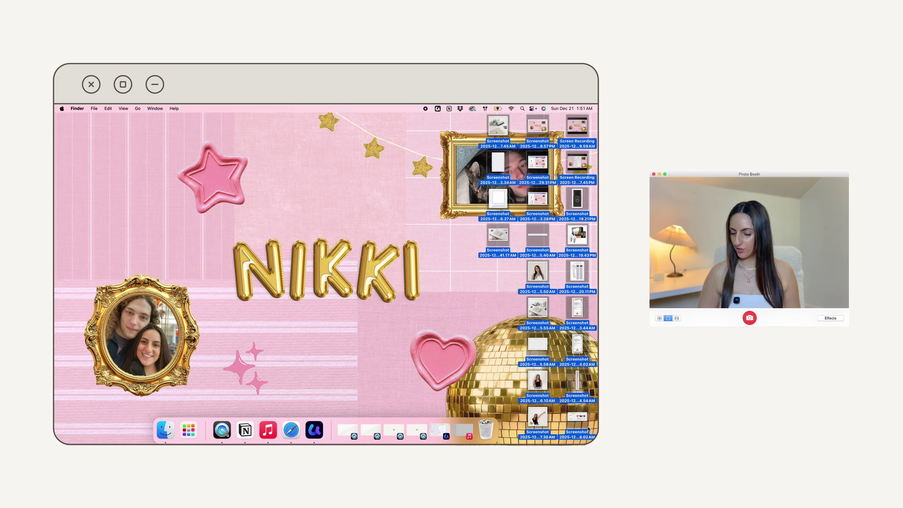
{"action": "right_click", "coordinate": [540, 279]}
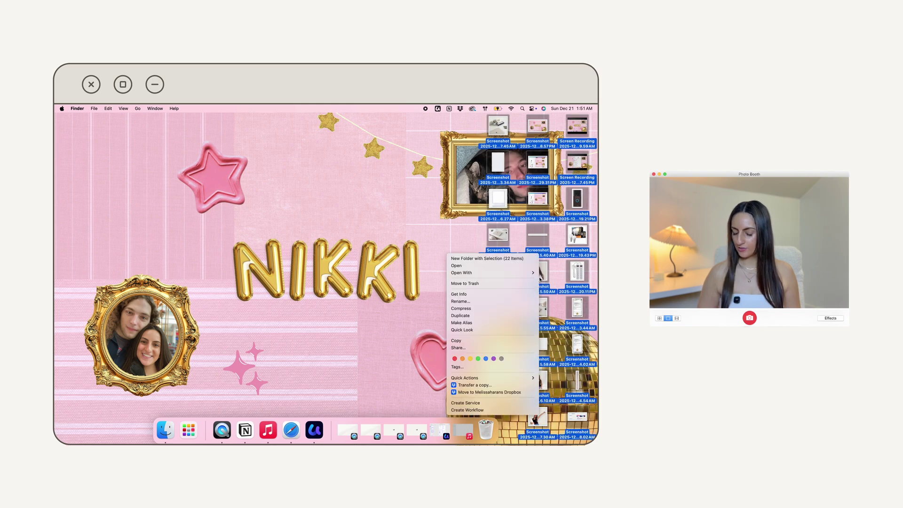
{"action": "left_click", "coordinate": [502, 283]}
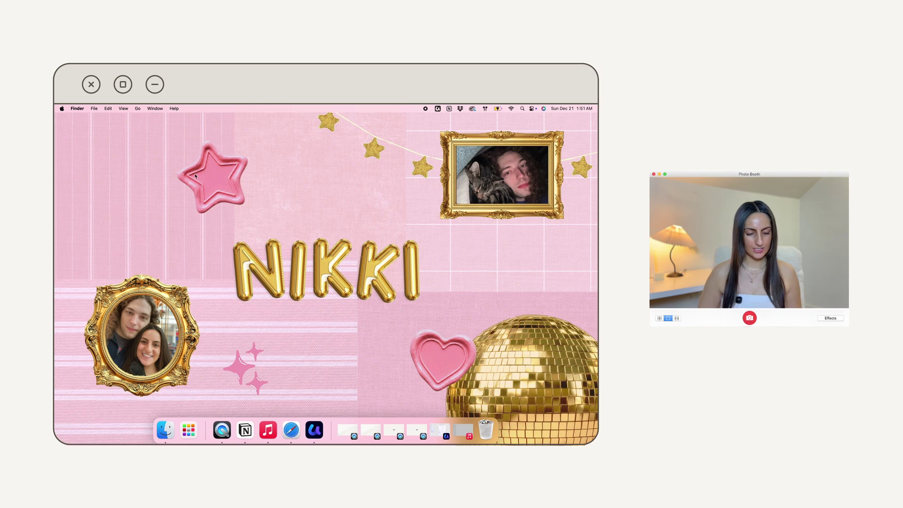
- Force quit all the open applications, from Music through Finder, and close the Force Quit Applications window
{"action": "left_click", "coordinate": [61, 108]}
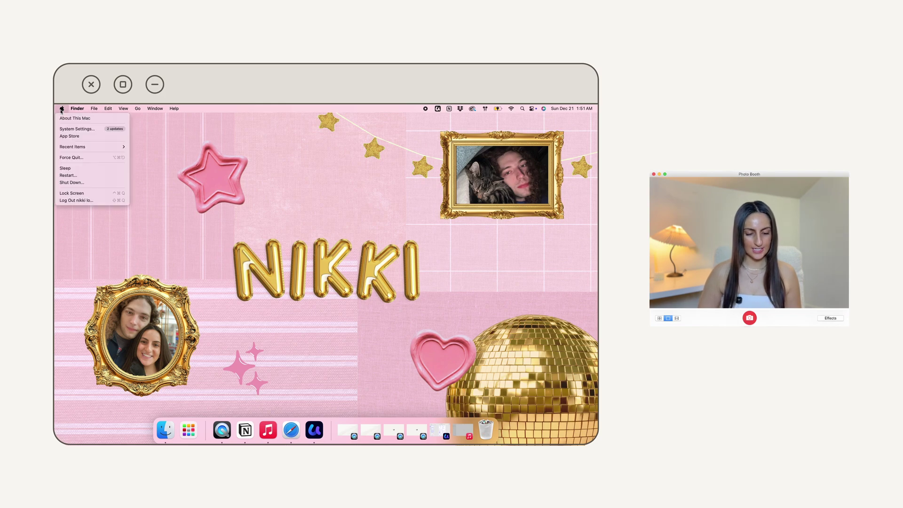
{"action": "left_click", "coordinate": [71, 157]}
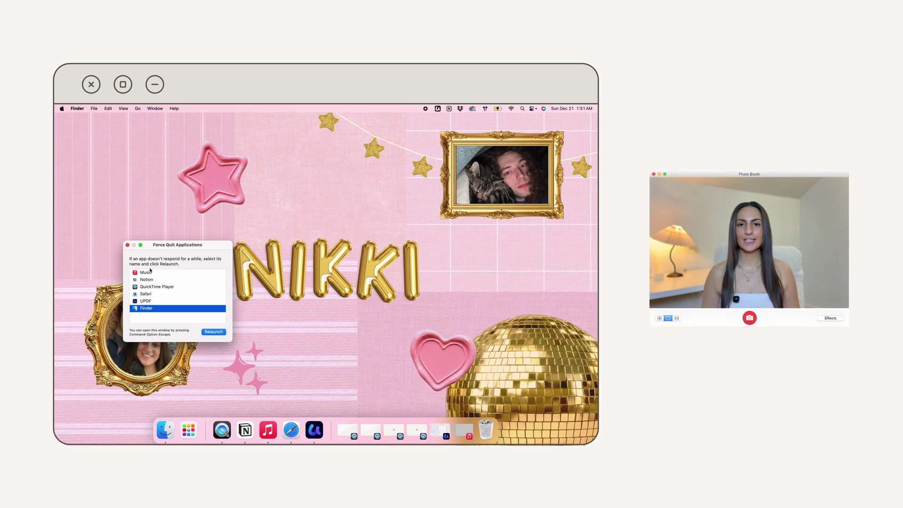
{"action": "left_click", "coordinate": [151, 272]}
{"action": "left_click", "coordinate": [156, 309], "text": "shift"}
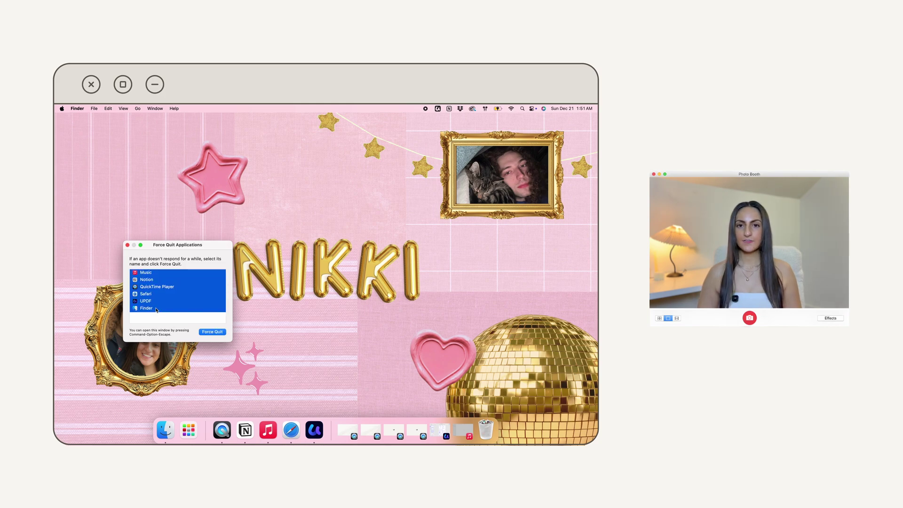
{"action": "left_click", "coordinate": [212, 332]}
{"action": "left_click", "coordinate": [214, 303]}
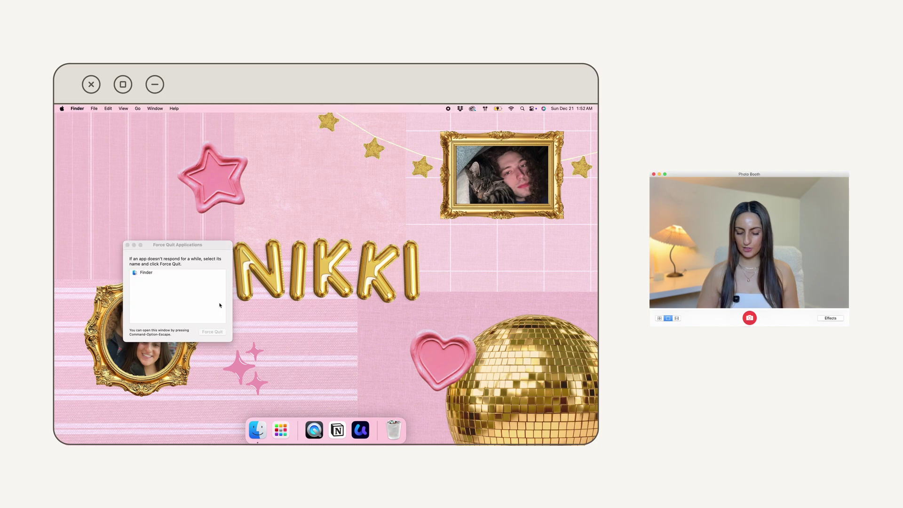
{"action": "left_click", "coordinate": [127, 245]}
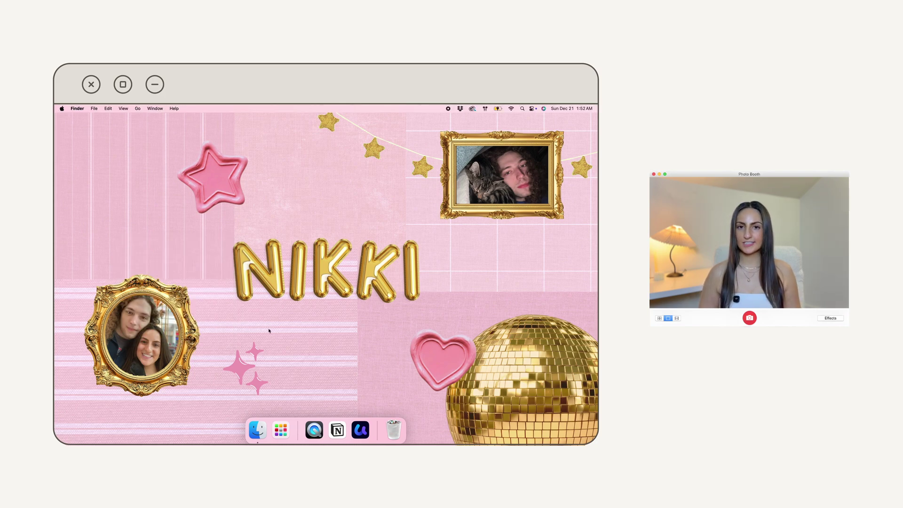
- Remove QuickTime Player and UPDF from the Dock and keep Notion in it beside Launchpad
{"action": "right_click", "coordinate": [314, 429]}
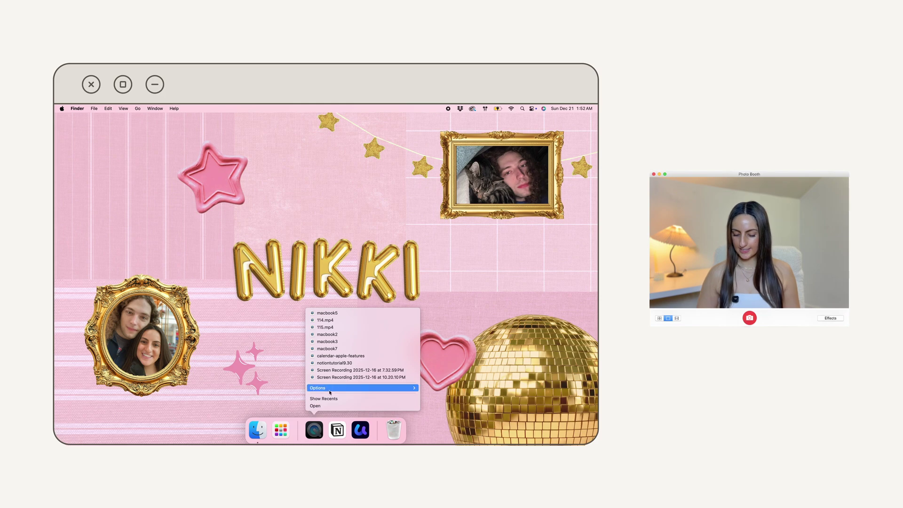
{"action": "mouse_move", "coordinate": [405, 388]}
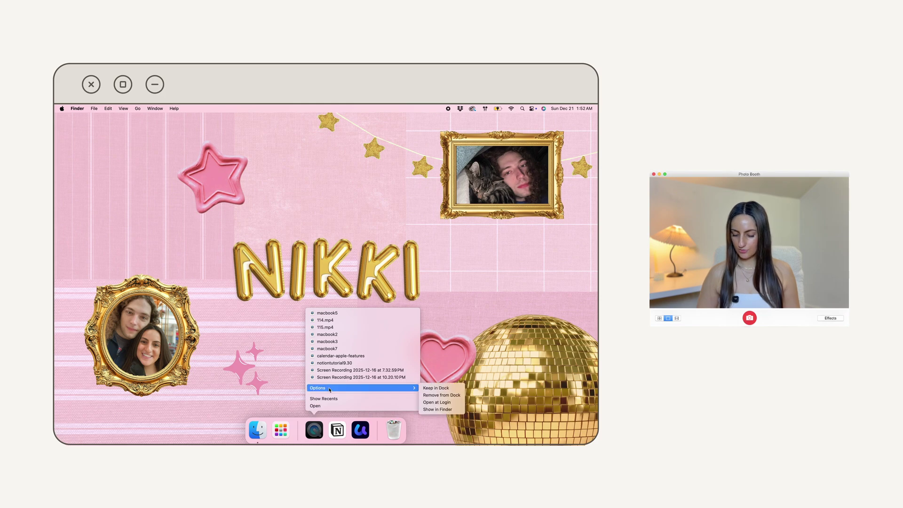
{"action": "left_click", "coordinate": [432, 395]}
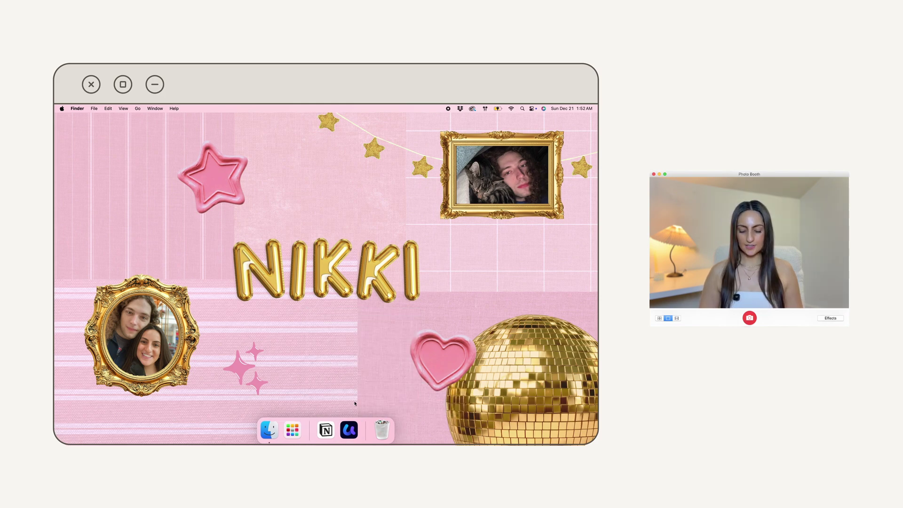
{"action": "right_click", "coordinate": [348, 429]}
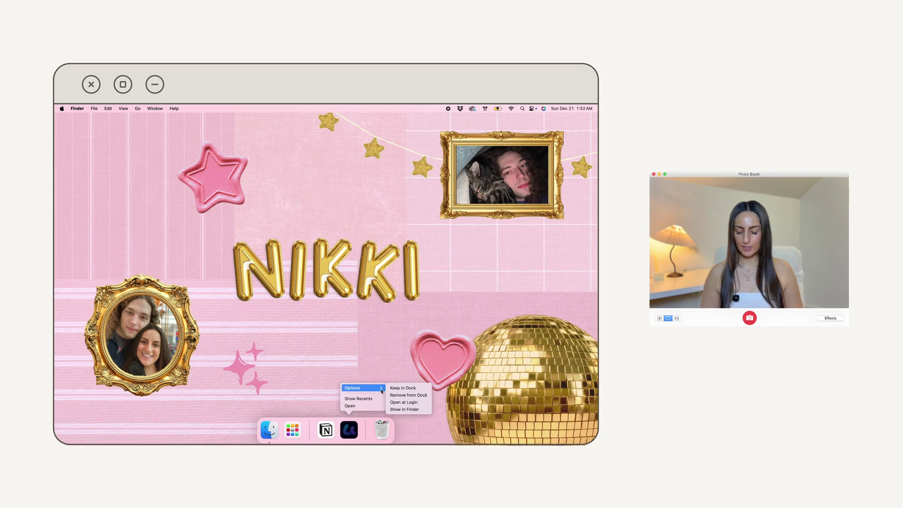
{"action": "left_click", "coordinate": [401, 396]}
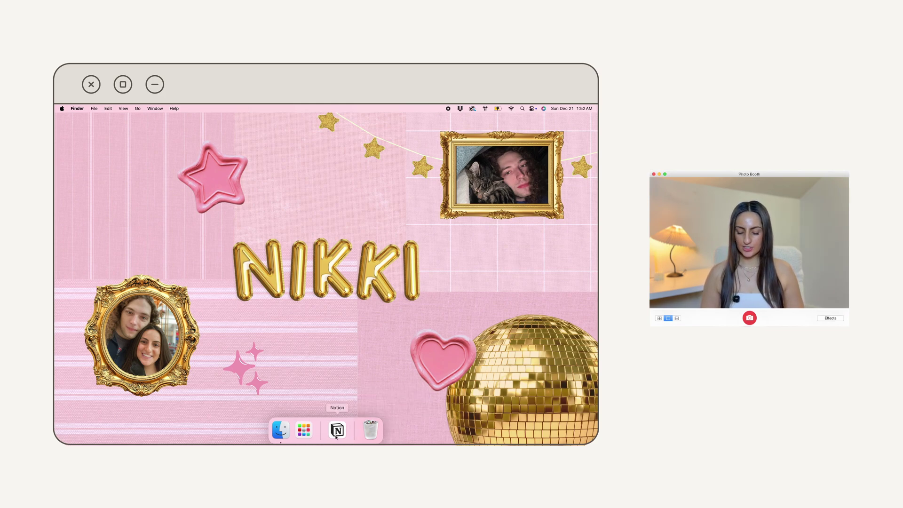
{"action": "left_click_drag", "start_coordinate": [336, 437], "coordinate": [297, 441]}
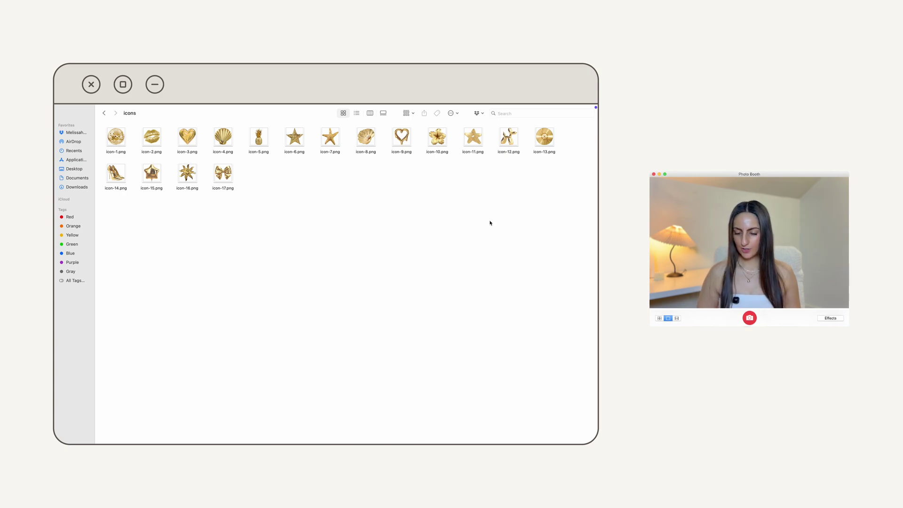
- Copy the gold balloon dog icon-12.png from the icons folder and paste it as the Notion application's icon in its Info window
{"action": "right_click", "coordinate": [511, 136]}
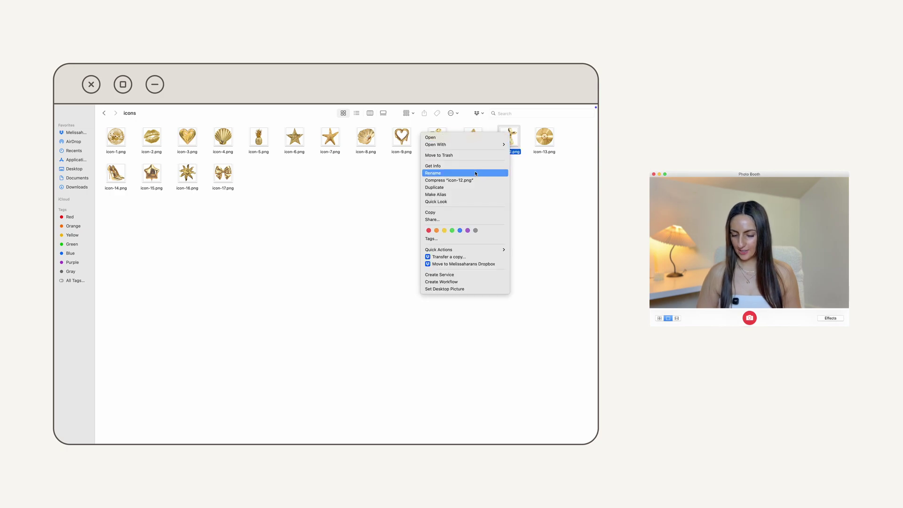
{"action": "left_click", "coordinate": [455, 212]}
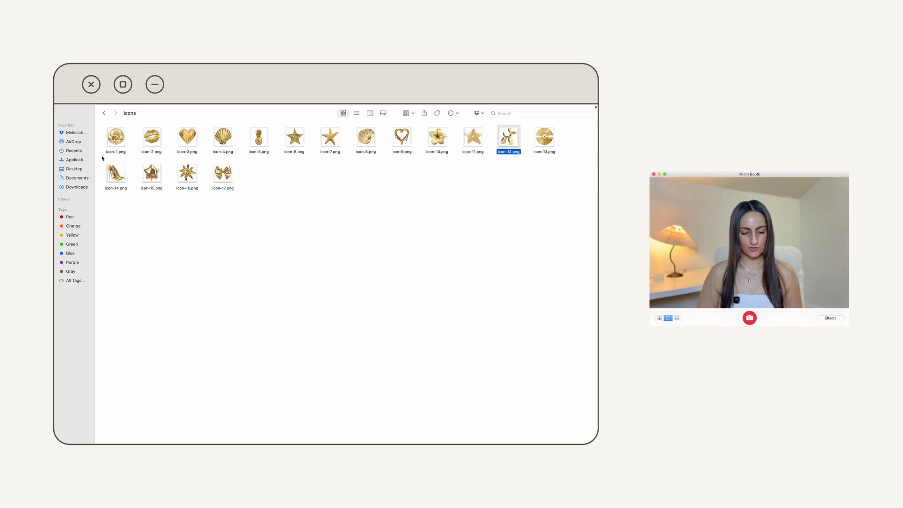
{"action": "left_click", "coordinate": [76, 160]}
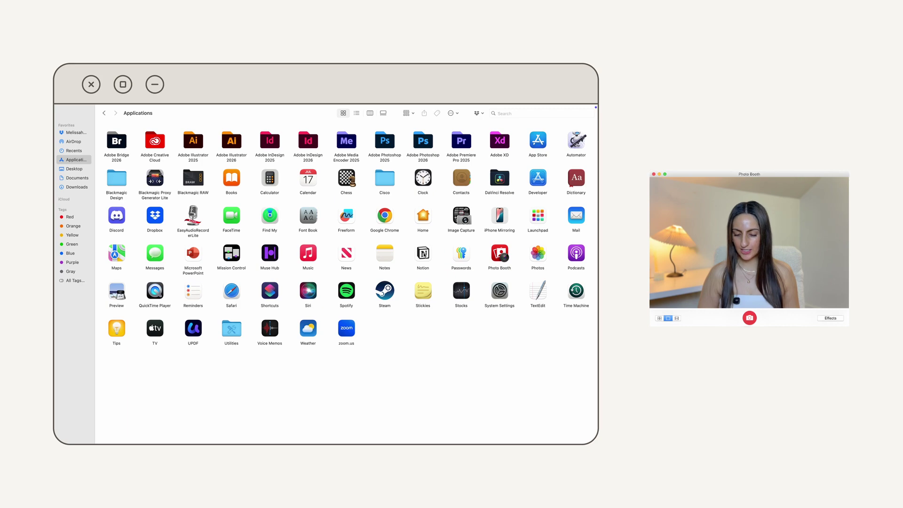
{"action": "right_click", "coordinate": [423, 254]}
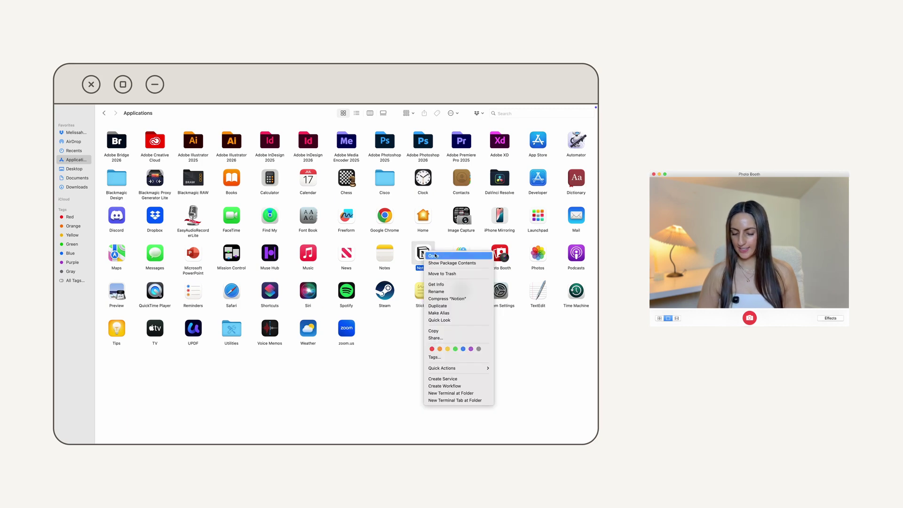
{"action": "left_click", "coordinate": [449, 285]}
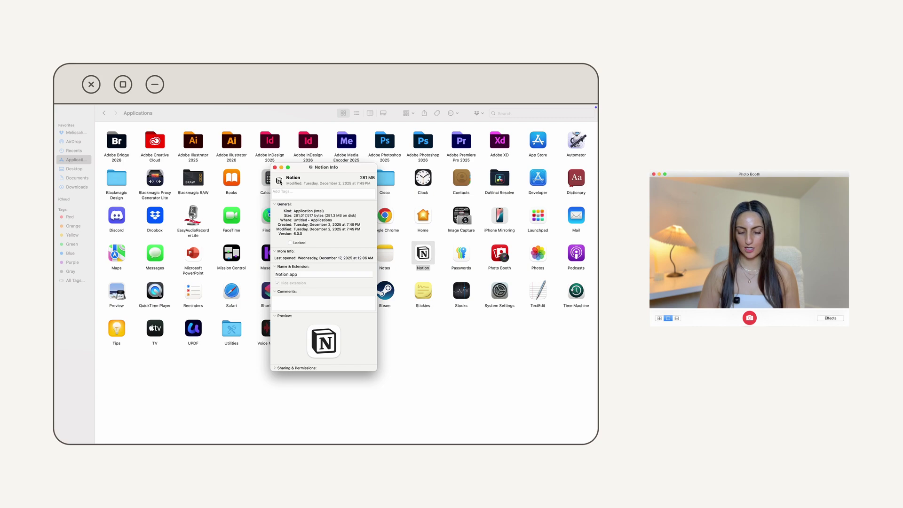
{"action": "left_click", "coordinate": [279, 181]}
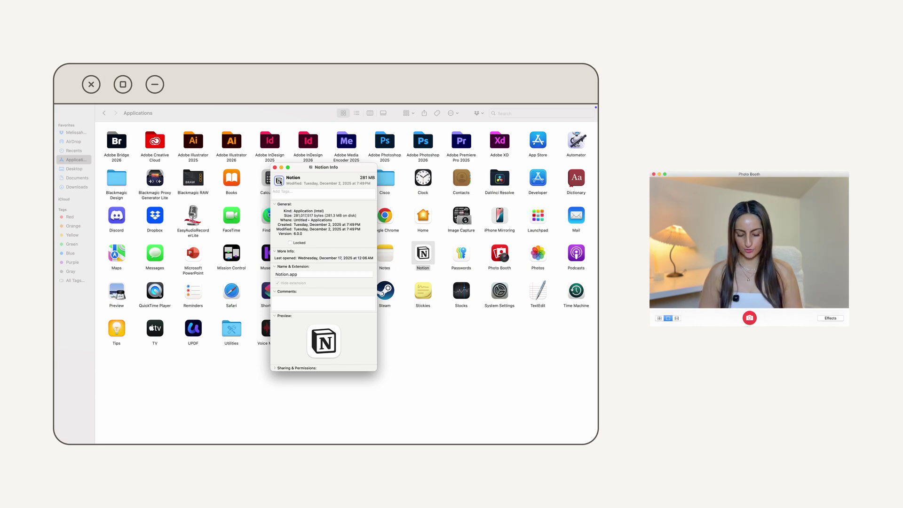
{"action": "key", "text": "super+v"}
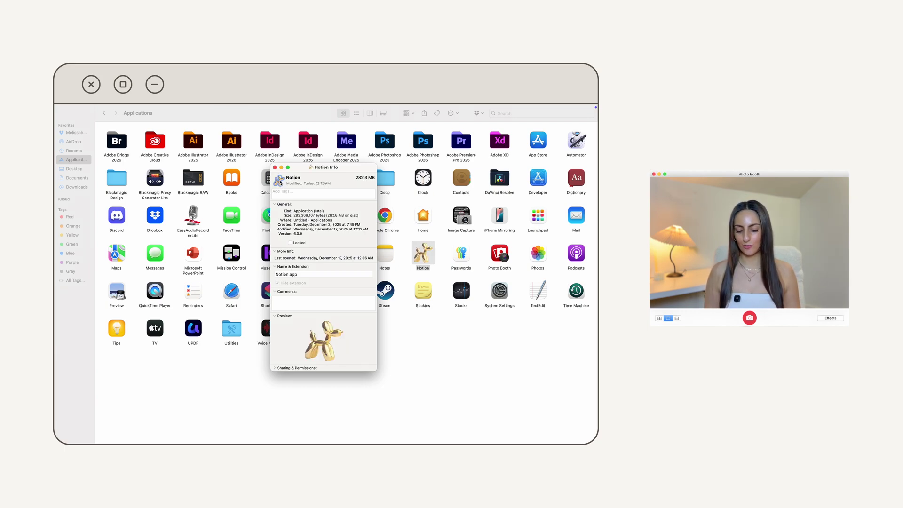
{"action": "left_click", "coordinate": [324, 383]}
- Refresh Notion's Dock icon by removing the old one, launching Notion from Applications and moving its new icon beside Launchpad
{"action": "mouse_move", "coordinate": [298, 429]}
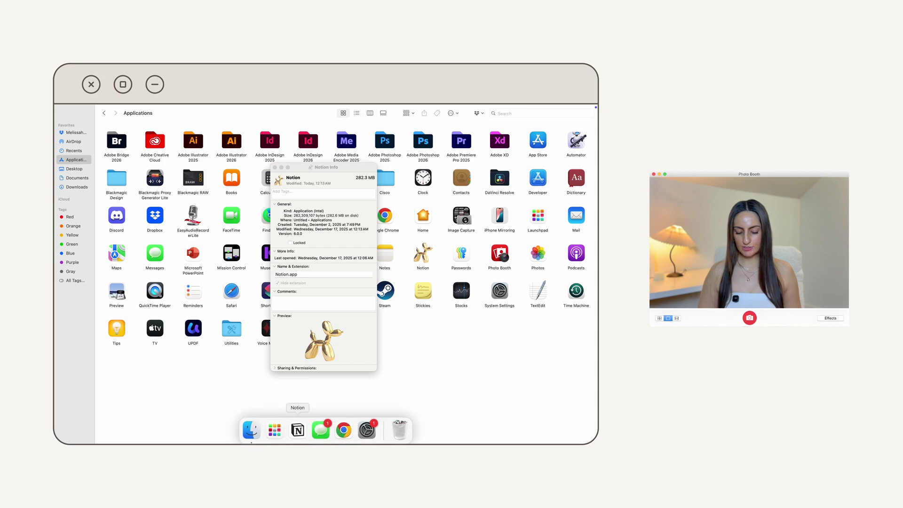
{"action": "right_click", "coordinate": [298, 431]}
{"action": "mouse_move", "coordinate": [320, 388]}
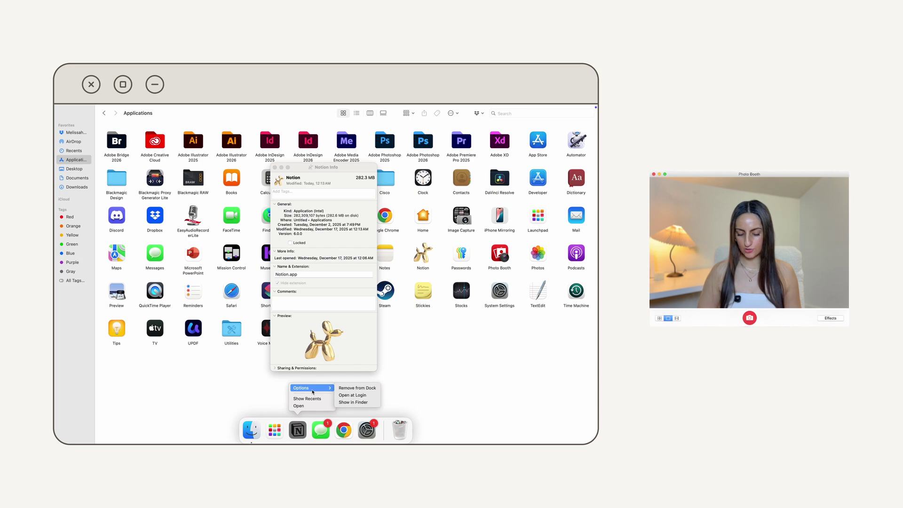
{"action": "left_click", "coordinate": [343, 388]}
{"action": "left_click", "coordinate": [422, 251]}
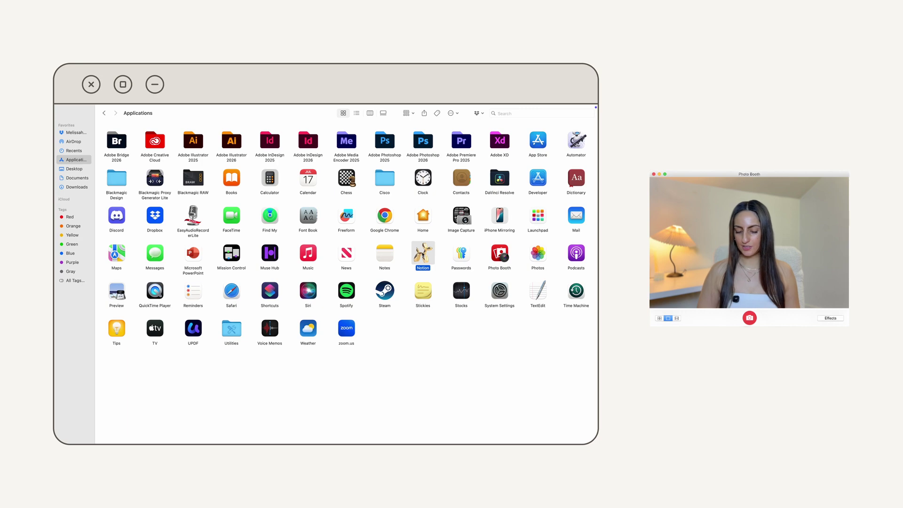
{"action": "double_click", "coordinate": [422, 254]}
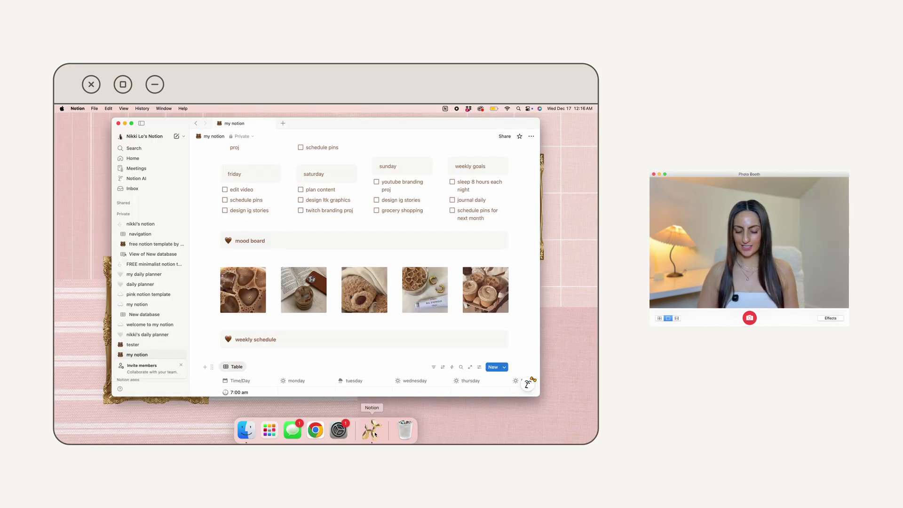
{"action": "left_click_drag", "start_coordinate": [374, 433], "coordinate": [291, 437]}
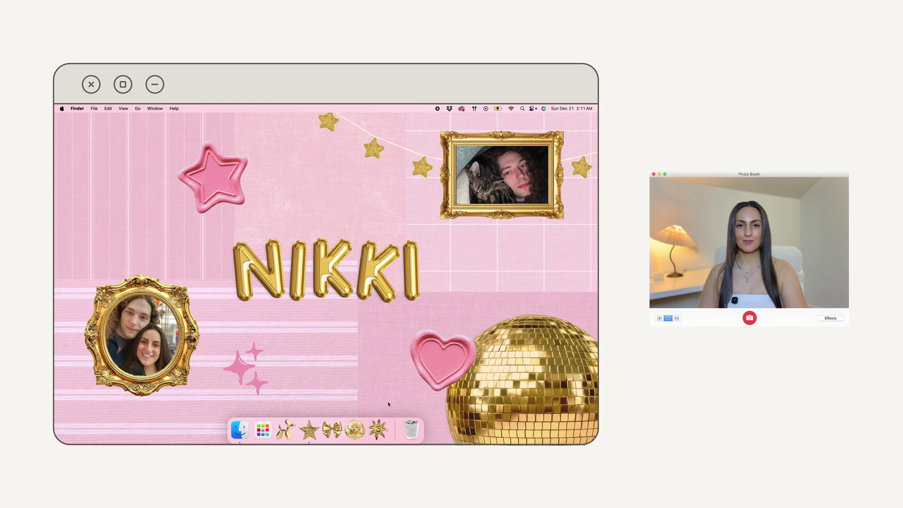
- Create a desktop folder named design and place it in the upper-left area of the wallpaper
{"action": "right_click", "coordinate": [76, 145]}
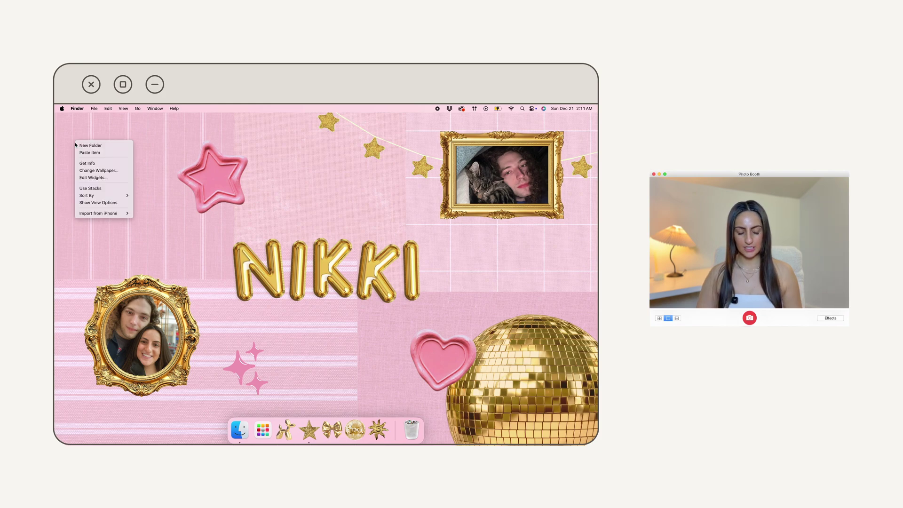
{"action": "left_click", "coordinate": [85, 146]}
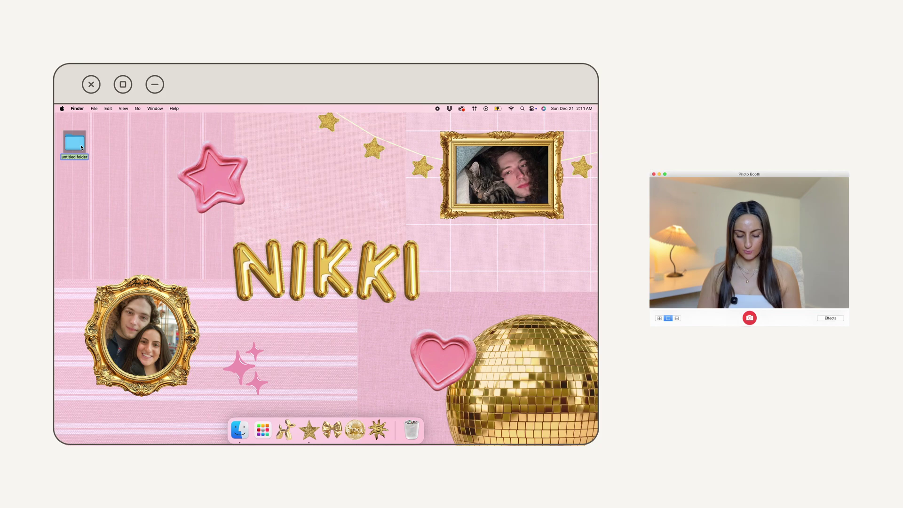
{"action": "type", "text": "design"}
{"action": "left_click", "coordinate": [91, 163]}
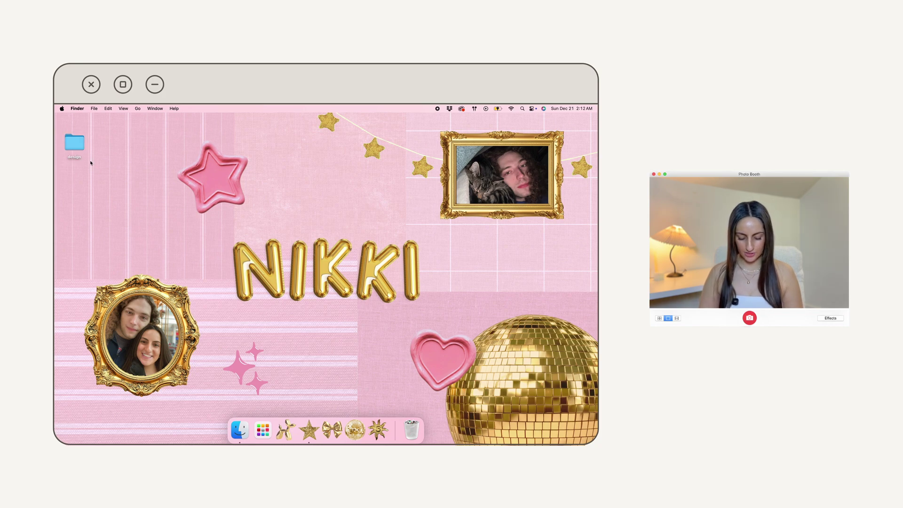
{"action": "left_click_drag", "start_coordinate": [74, 143], "coordinate": [79, 142]}
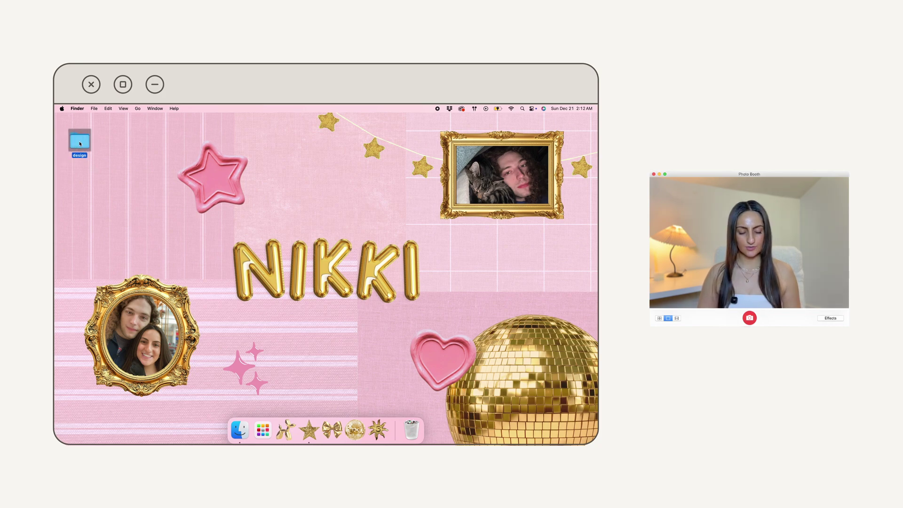
{"action": "left_click", "coordinate": [95, 182]}
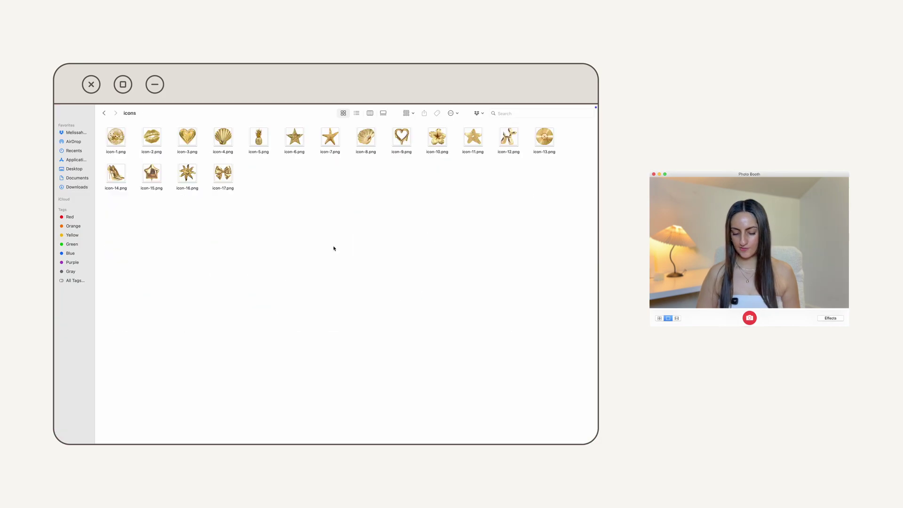
- Copy the gold shell icon-4.png from the icons folder and paste it as the design folder's icon in its Info window
{"action": "left_click", "coordinate": [222, 137]}
{"action": "right_click", "coordinate": [222, 138]}
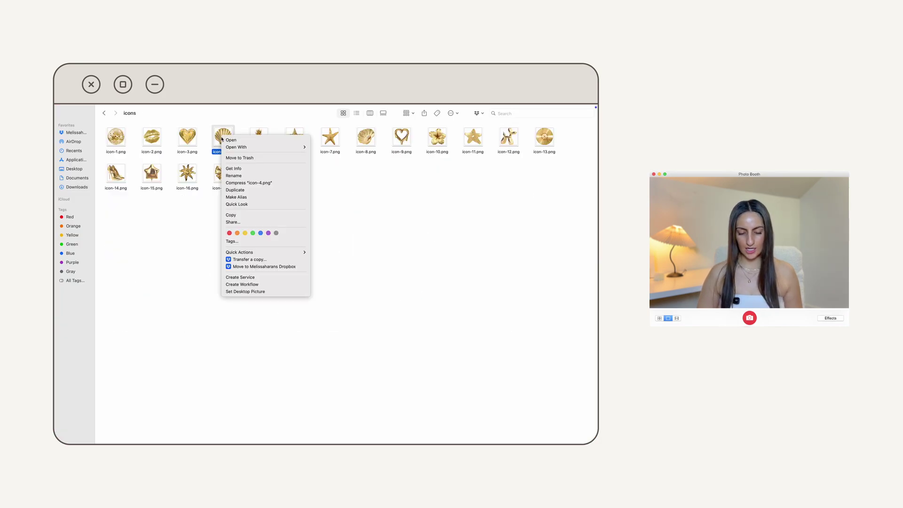
{"action": "left_click", "coordinate": [242, 217]}
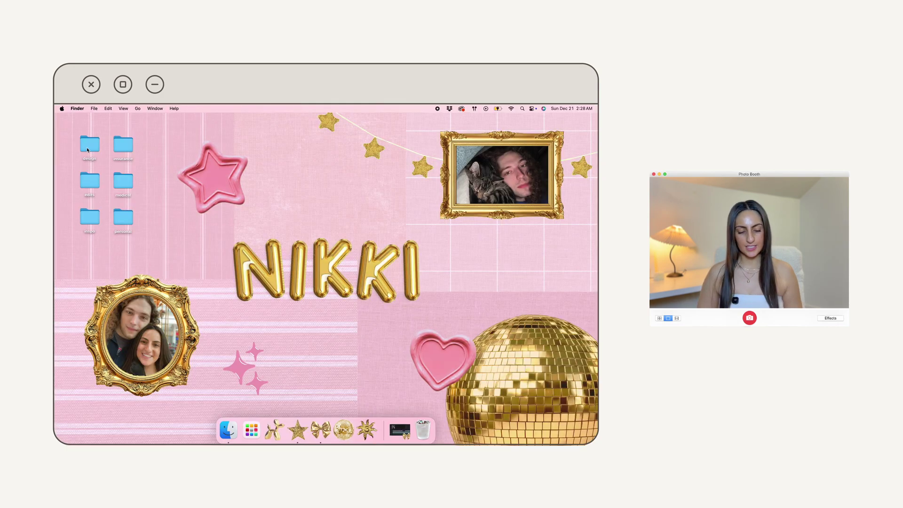
{"action": "left_click", "coordinate": [91, 148]}
{"action": "right_click", "coordinate": [92, 149]}
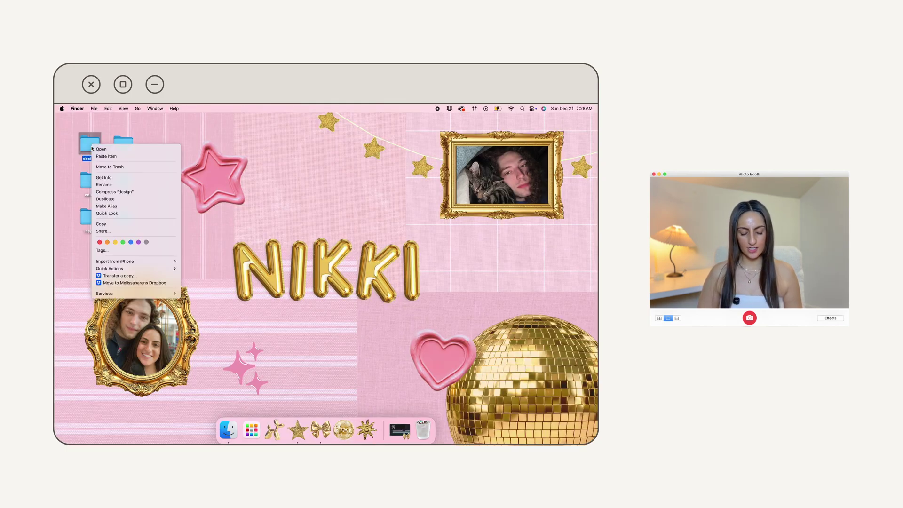
{"action": "left_click", "coordinate": [117, 179]}
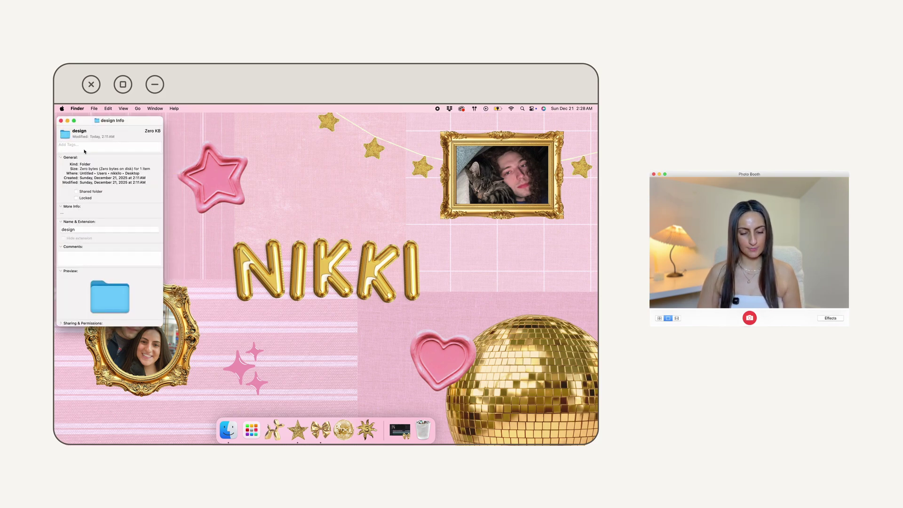
{"action": "left_click", "coordinate": [66, 135]}
{"action": "key", "text": "super+v"}
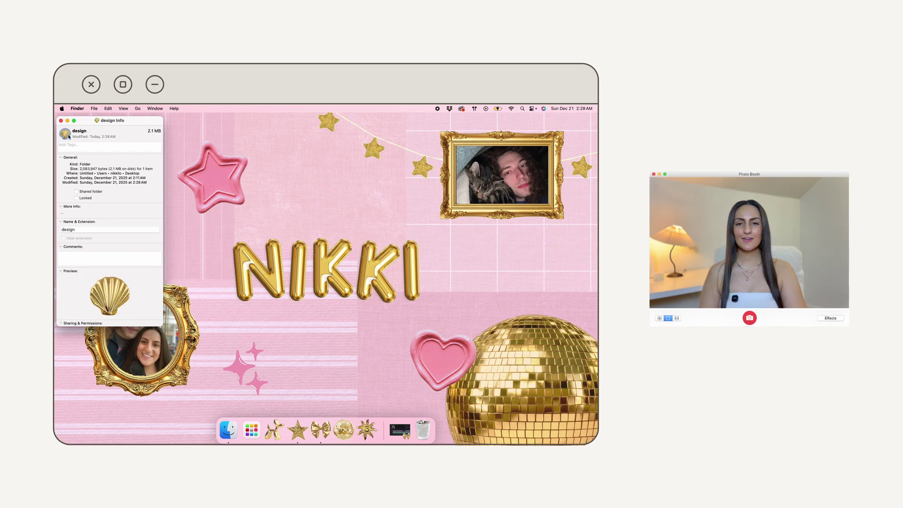
{"action": "left_click", "coordinate": [61, 121]}
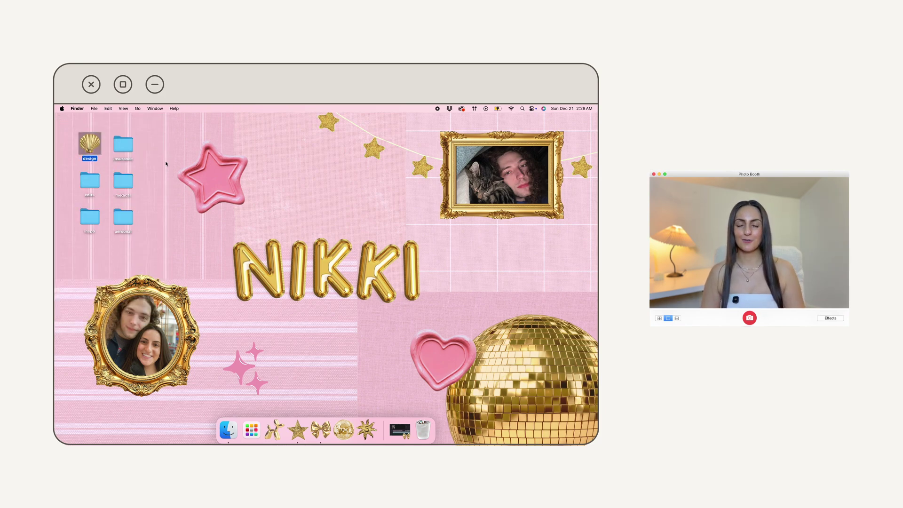
{"action": "left_click", "coordinate": [174, 237]}
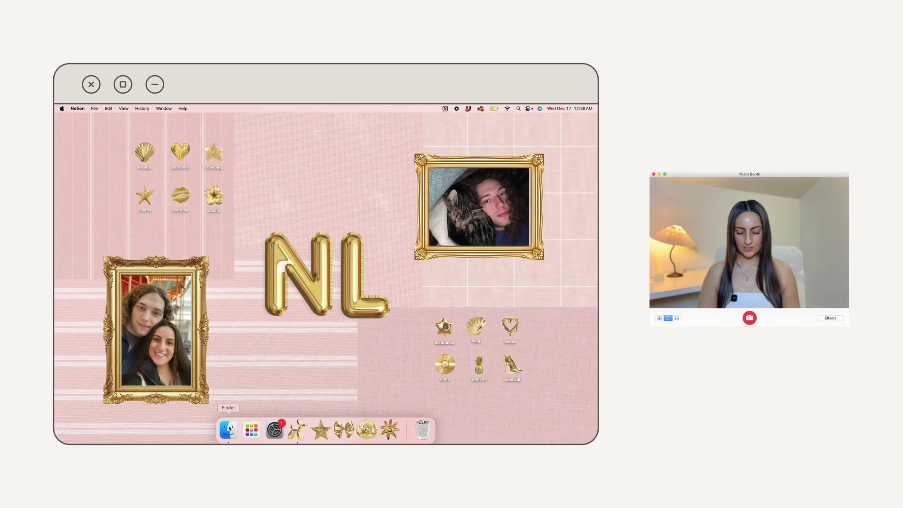
- Move 3360 x 2100 (13).png from the Downloads folder to the Desktop in Finder, and put it into the youtube folder
{"action": "left_click", "coordinate": [231, 427]}
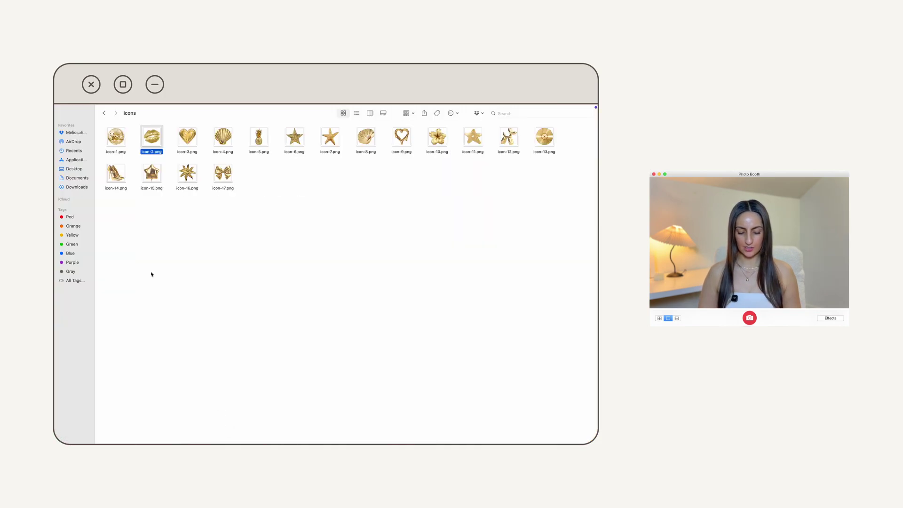
{"action": "left_click", "coordinate": [74, 169]}
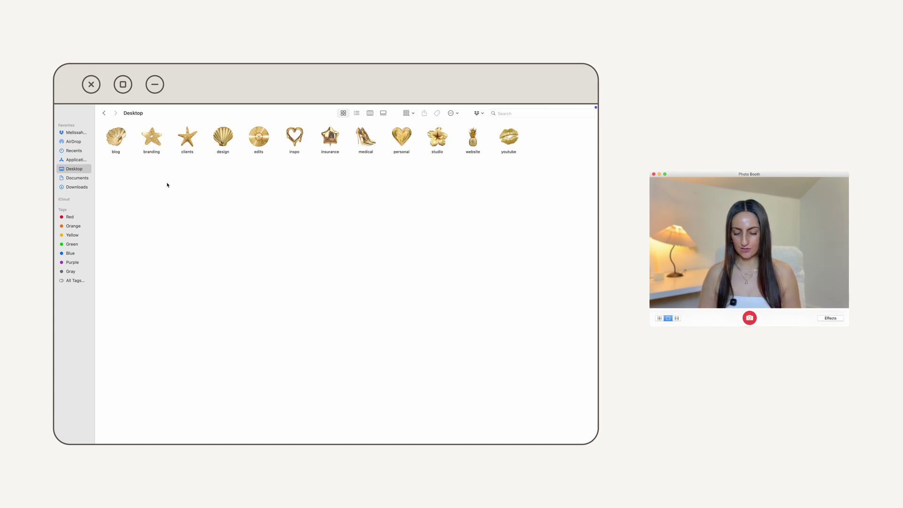
{"action": "left_click", "coordinate": [77, 187]}
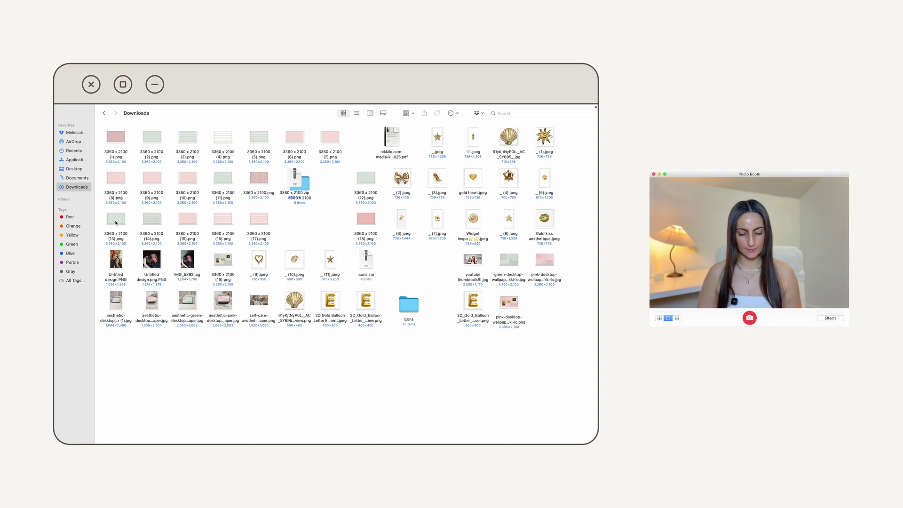
{"action": "left_click_drag", "start_coordinate": [115, 222], "coordinate": [79, 172]}
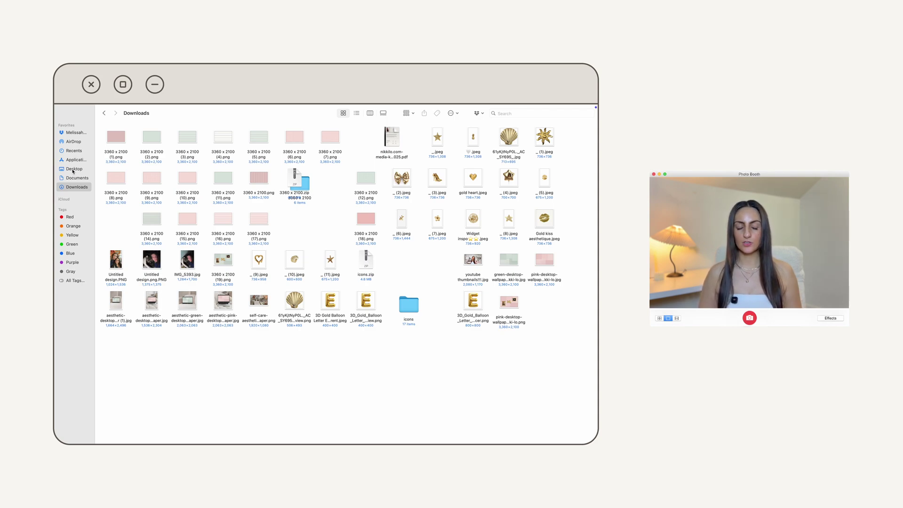
{"action": "left_click", "coordinate": [73, 169]}
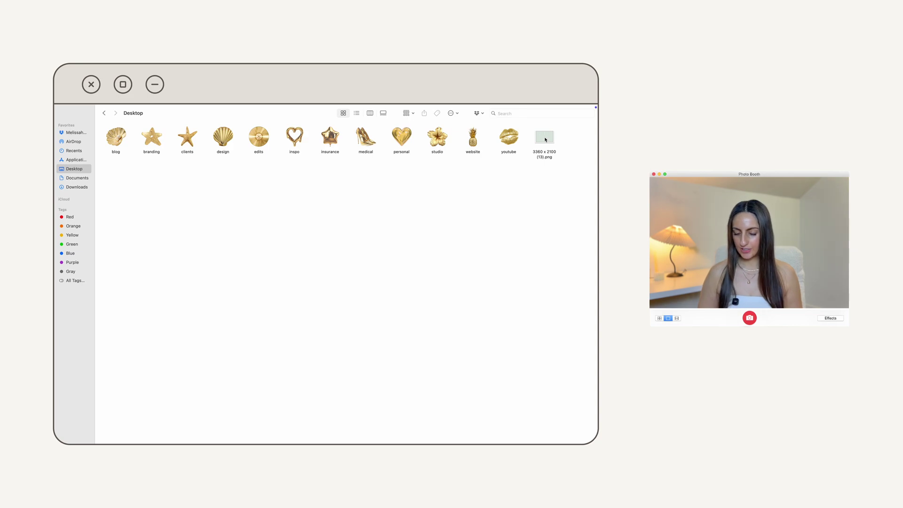
{"action": "left_click_drag", "start_coordinate": [546, 140], "coordinate": [510, 142]}
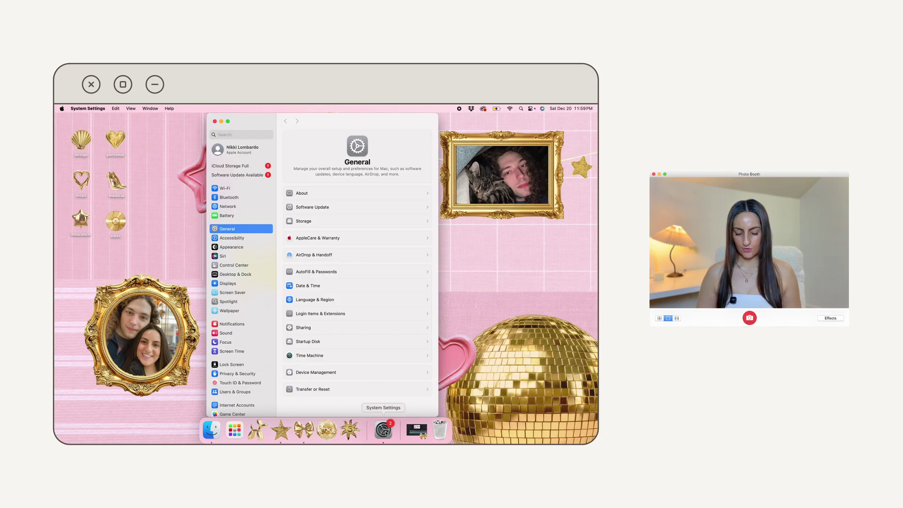
- Set the system accent color to Pink in the Appearance settings, trying Yellow for comparison
{"action": "left_click", "coordinate": [239, 248]}
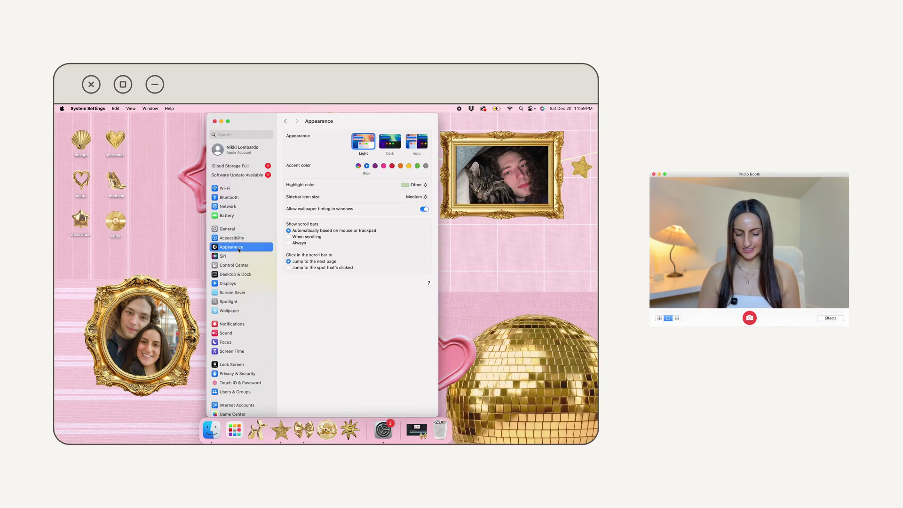
{"action": "left_click", "coordinate": [384, 166]}
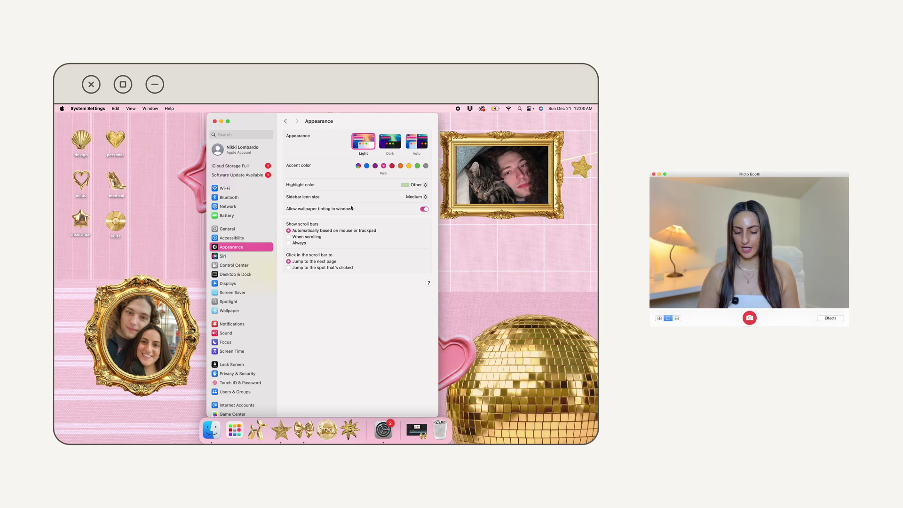
{"action": "left_click", "coordinate": [409, 166]}
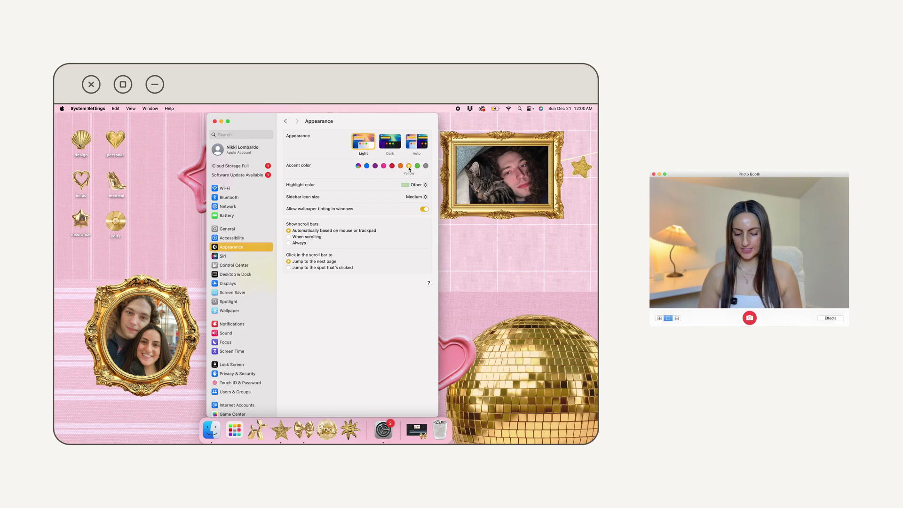
{"action": "left_click", "coordinate": [384, 166]}
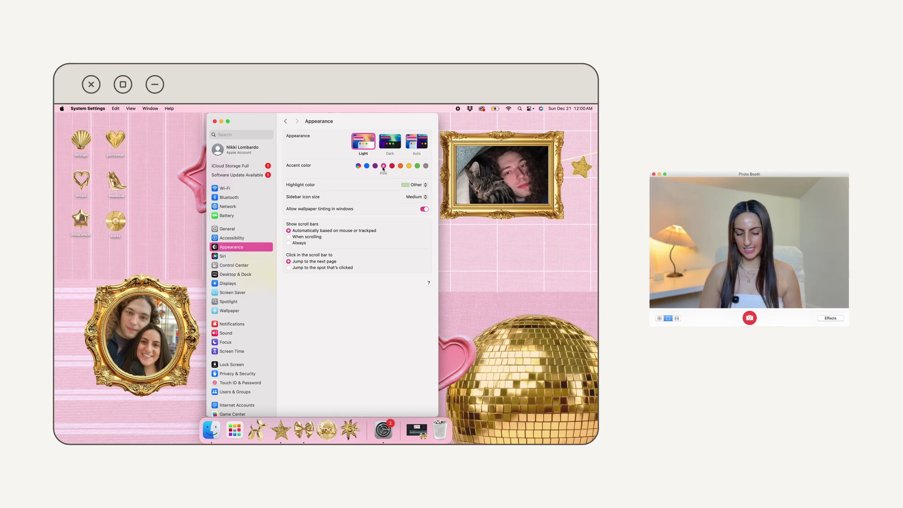
- Increase the mouse pointer size slightly above Normal in the Accessibility display settings
{"action": "left_click", "coordinate": [235, 238]}
{"action": "left_click", "coordinate": [310, 221]}
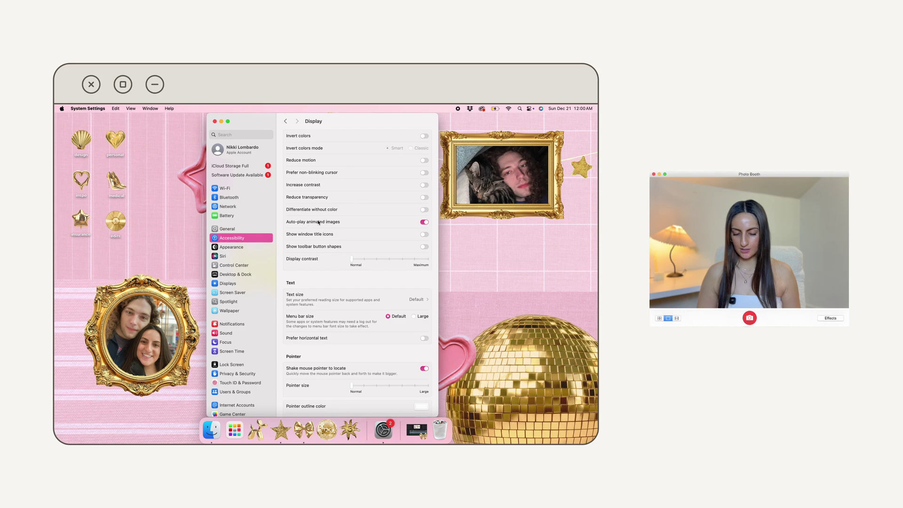
{"action": "scroll", "coordinate": [318, 222], "scroll_direction": "down", "scroll_amount": 8}
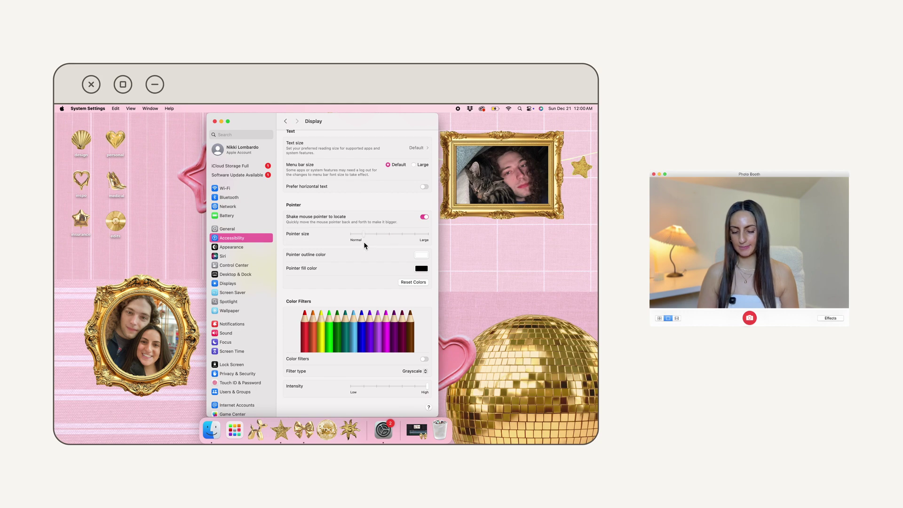
{"action": "left_click_drag", "start_coordinate": [364, 242], "coordinate": [372, 243]}
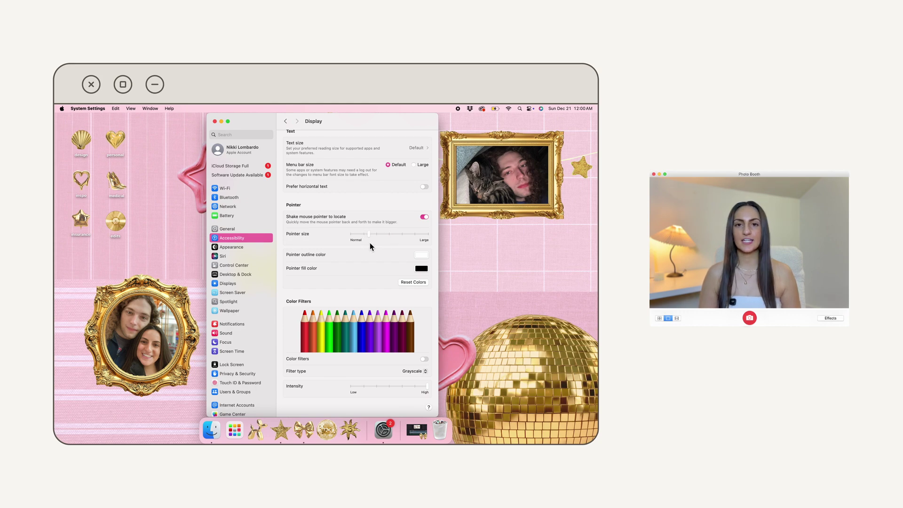
- Open the color picker for the pointer fill and choose Magenta from the Apple palette
{"action": "left_click", "coordinate": [421, 269]}
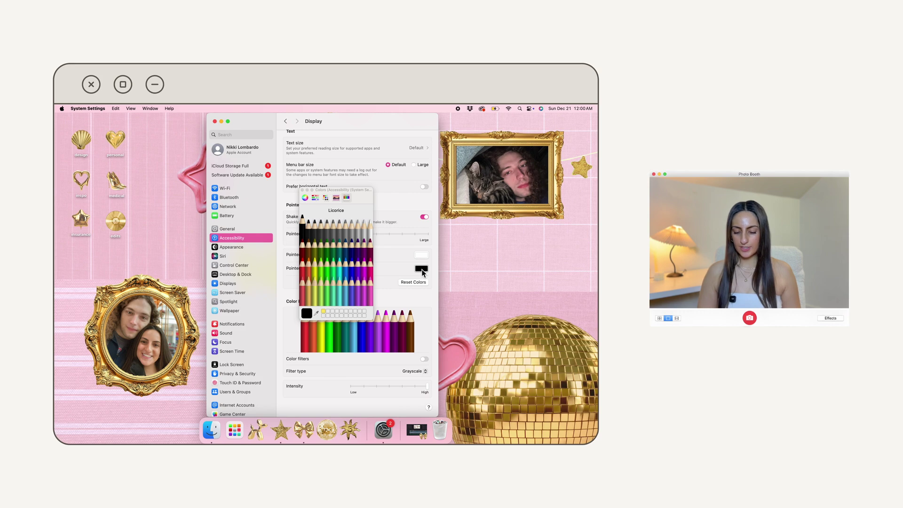
{"action": "left_click", "coordinate": [305, 198]}
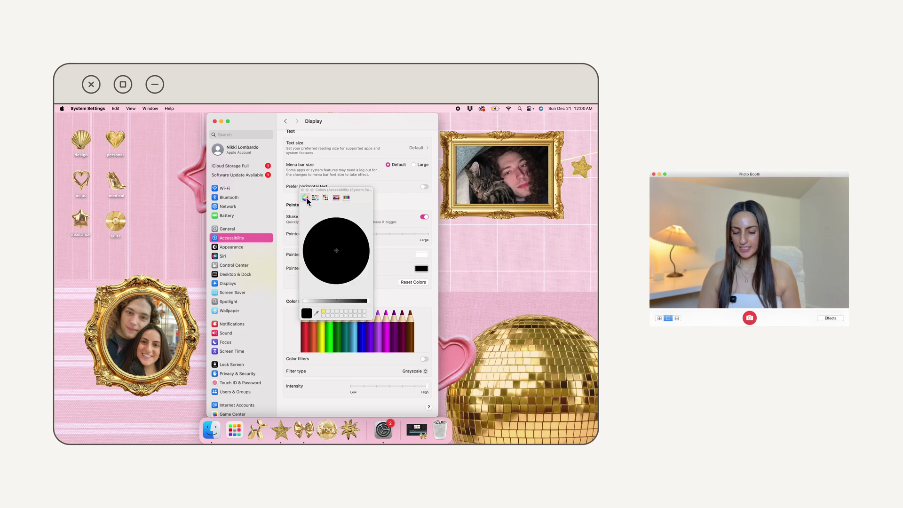
{"action": "left_click", "coordinate": [317, 198]}
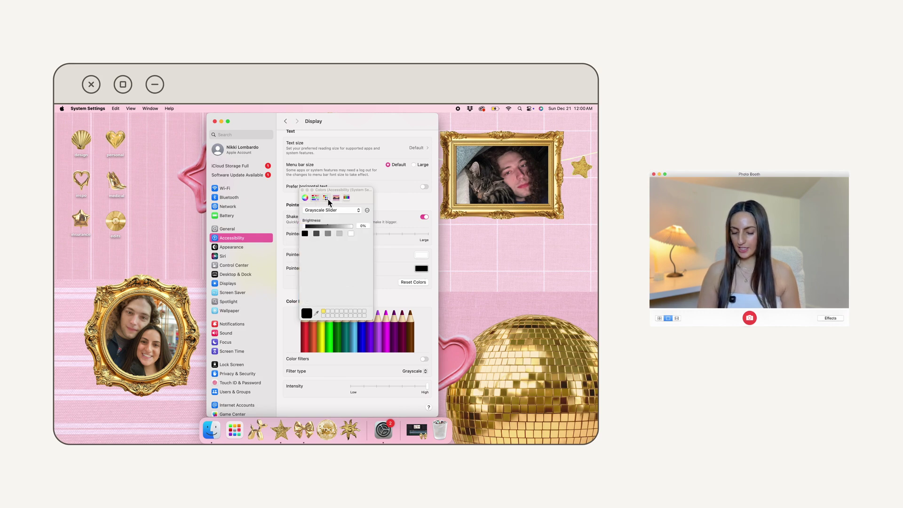
{"action": "left_click", "coordinate": [328, 198]}
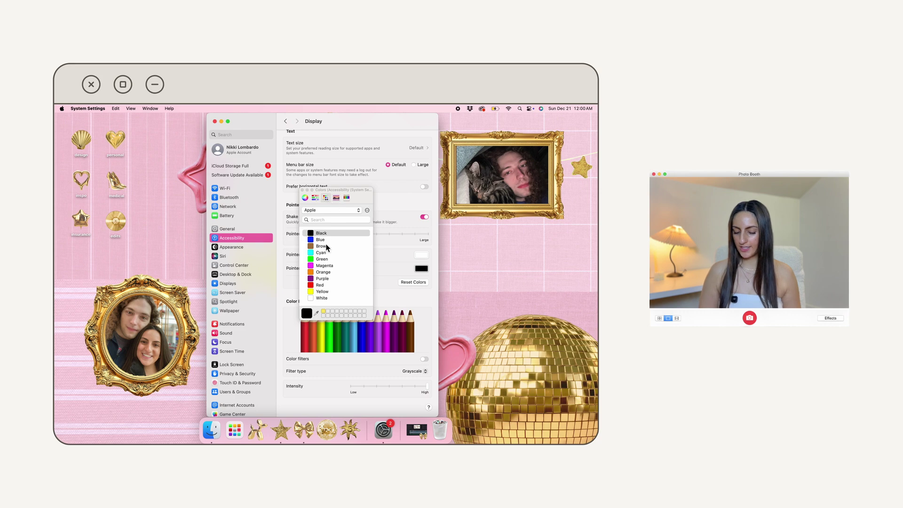
{"action": "left_click", "coordinate": [327, 267]}
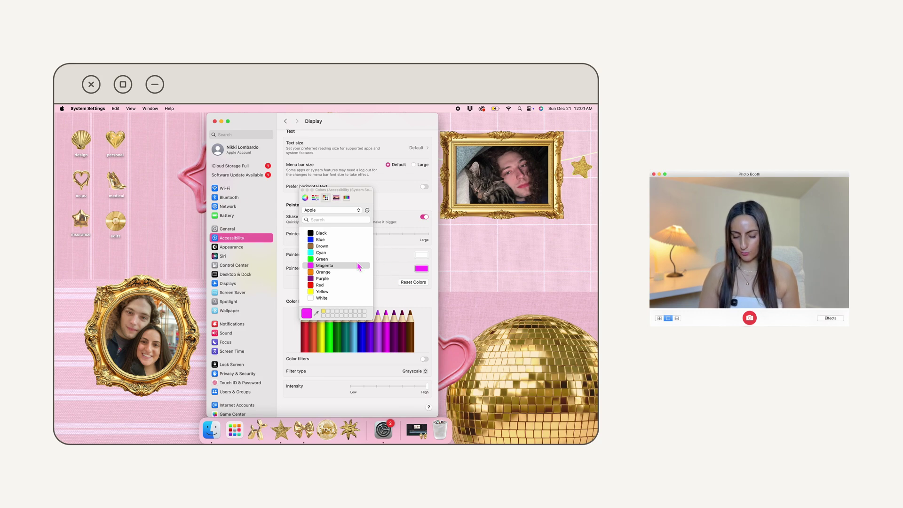
{"action": "left_click", "coordinate": [317, 313]}
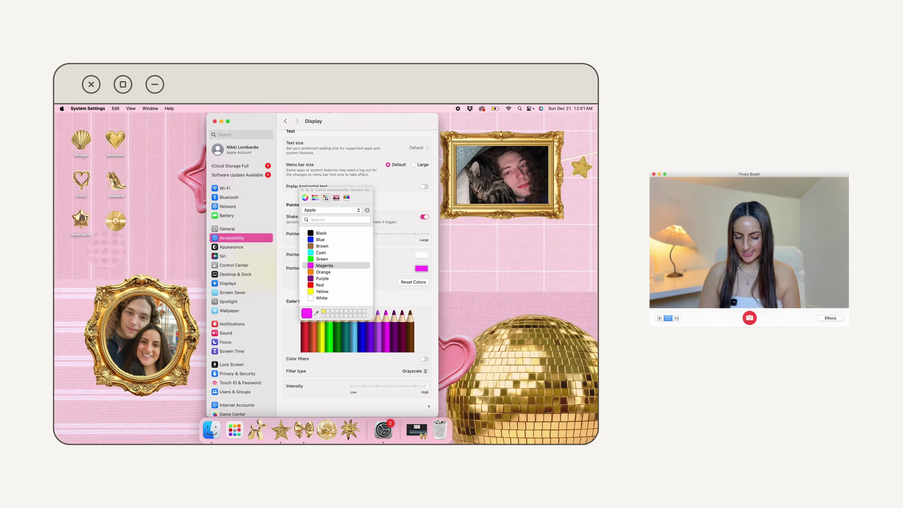
{"action": "key", "text": "Escape"}
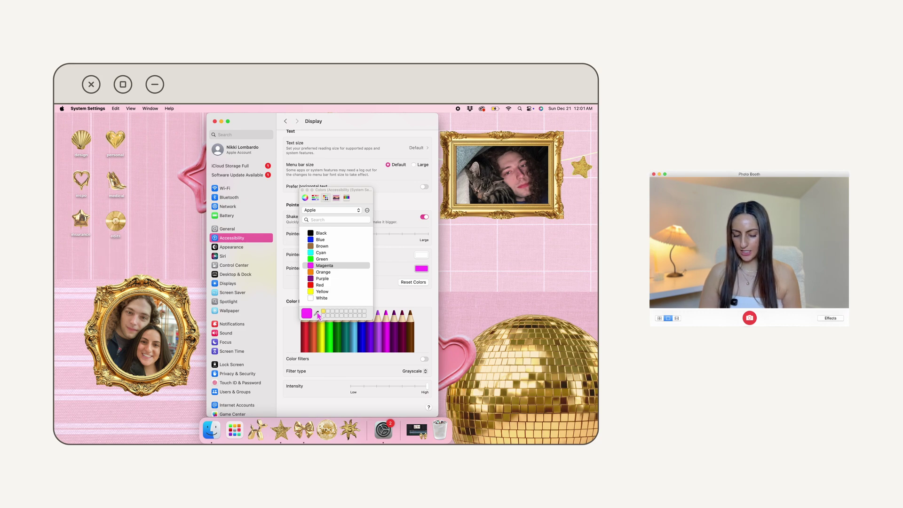
{"action": "left_click", "coordinate": [316, 313]}
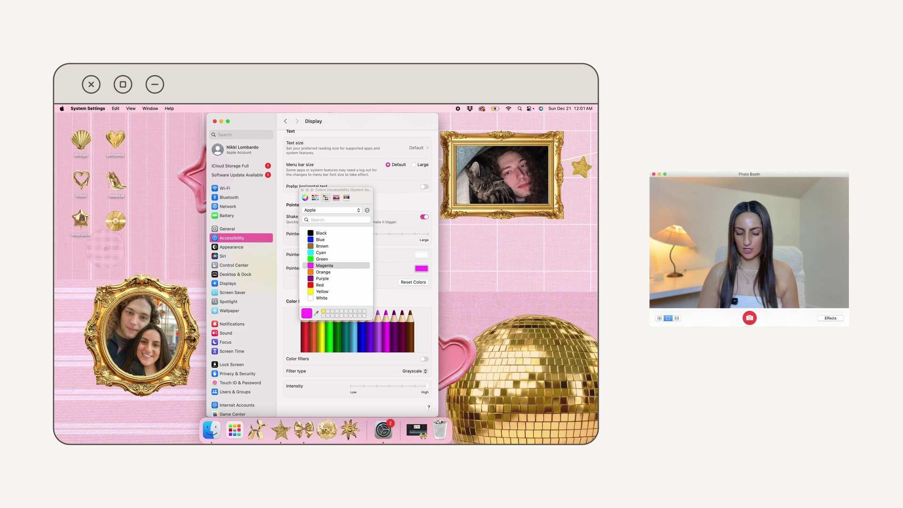
{"action": "key", "text": "Escape"}
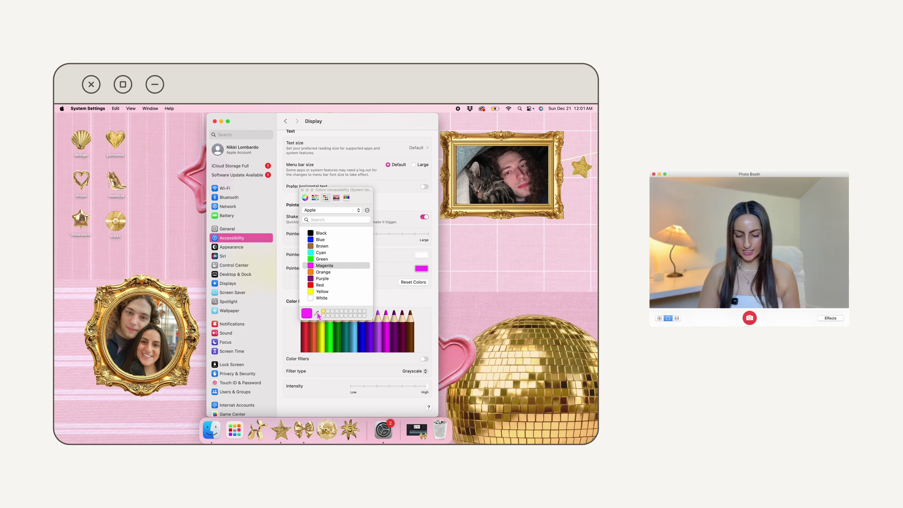
- Sample a soft pink from the wallpaper below the desktop folders with the eyedropper as the pointer fill color
{"action": "left_click", "coordinate": [317, 313]}
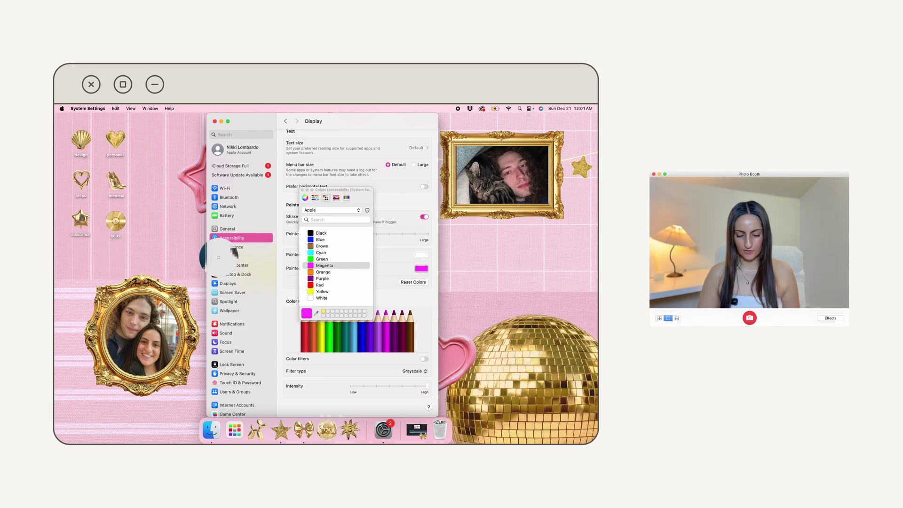
{"action": "left_click", "coordinate": [106, 251]}
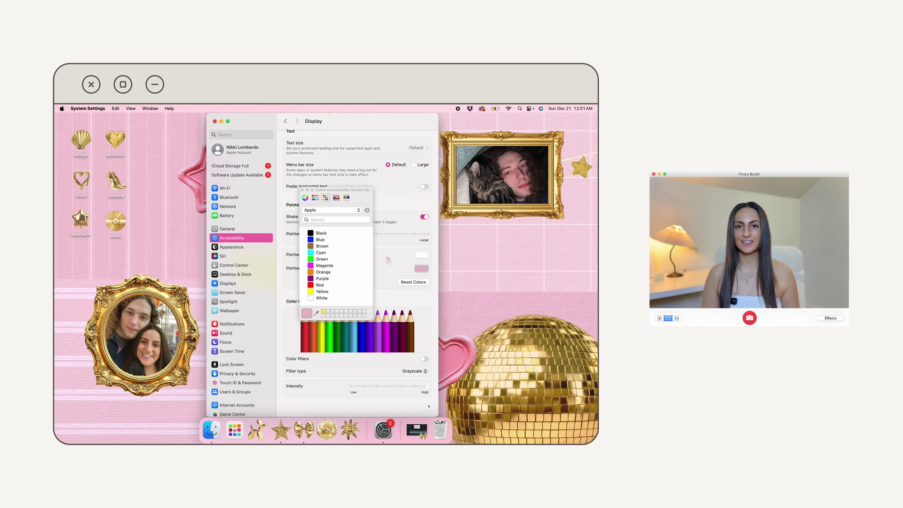
{"action": "left_click", "coordinate": [305, 198]}
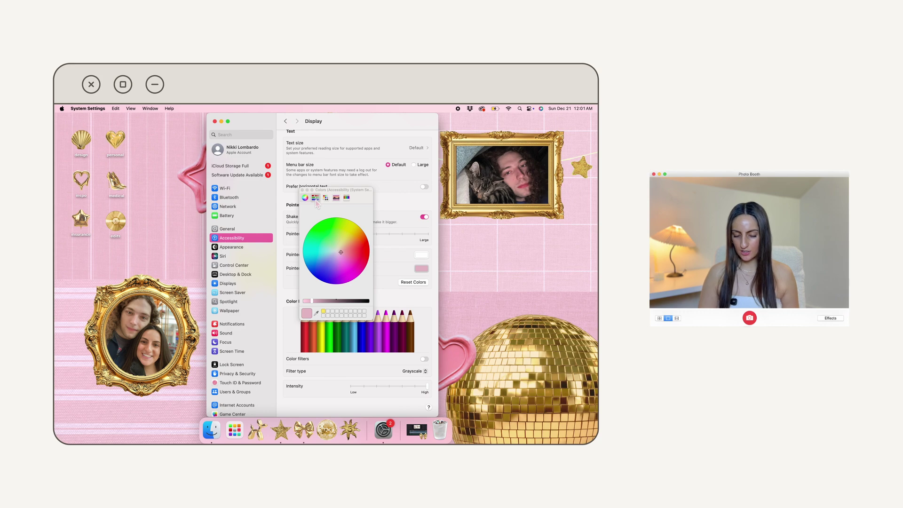
{"action": "left_click", "coordinate": [316, 198]}
{"action": "left_click", "coordinate": [326, 199]}
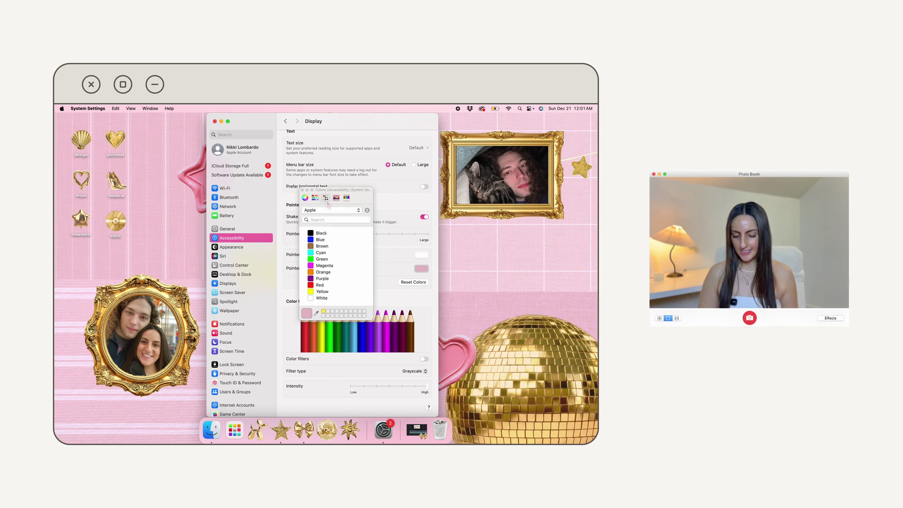
{"action": "left_click", "coordinate": [337, 198]}
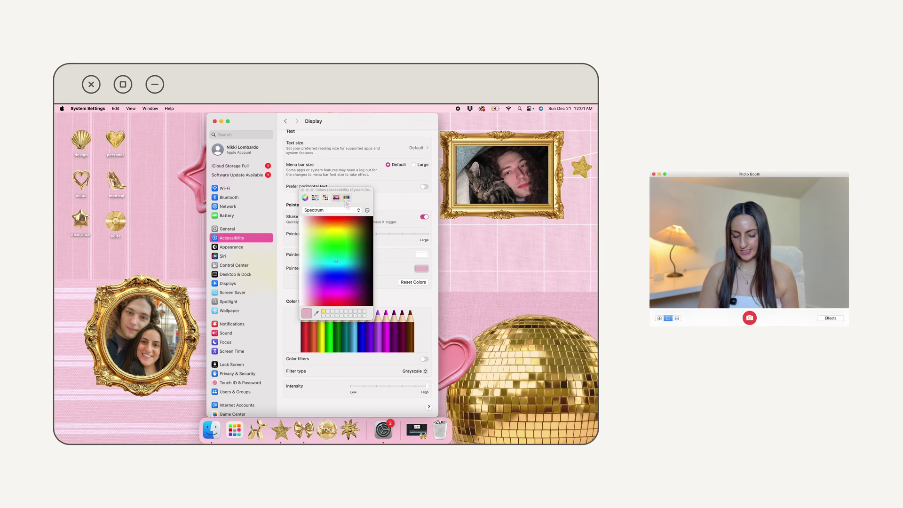
{"action": "left_click", "coordinate": [346, 198]}
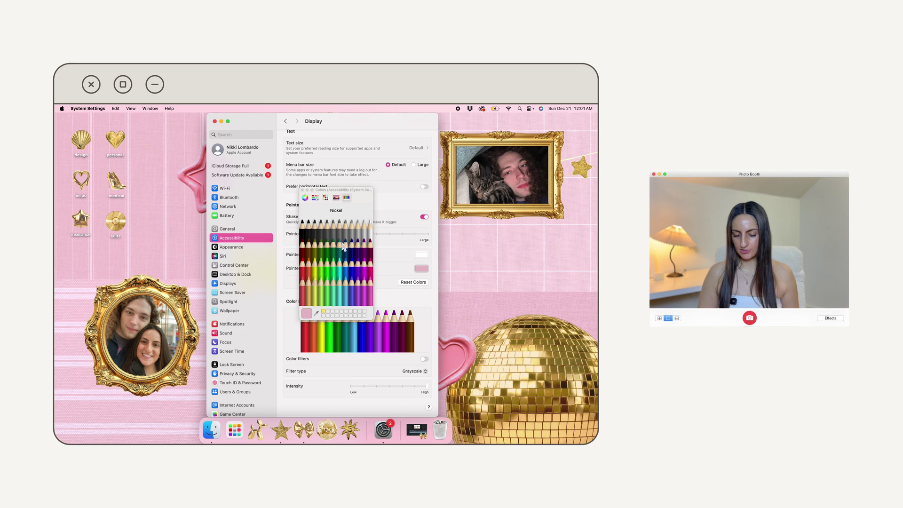